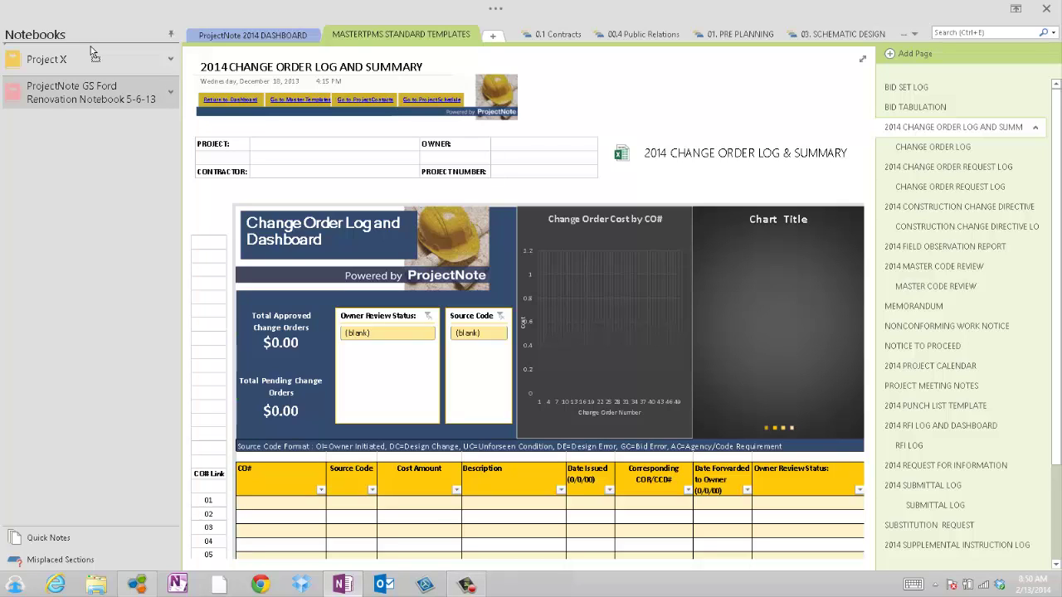
- Move the ProjectNote GS Ford Renovation notebook above Project X in the notebook list and return to the project dashboard
left_click_drag(91, 48, 92, 47)
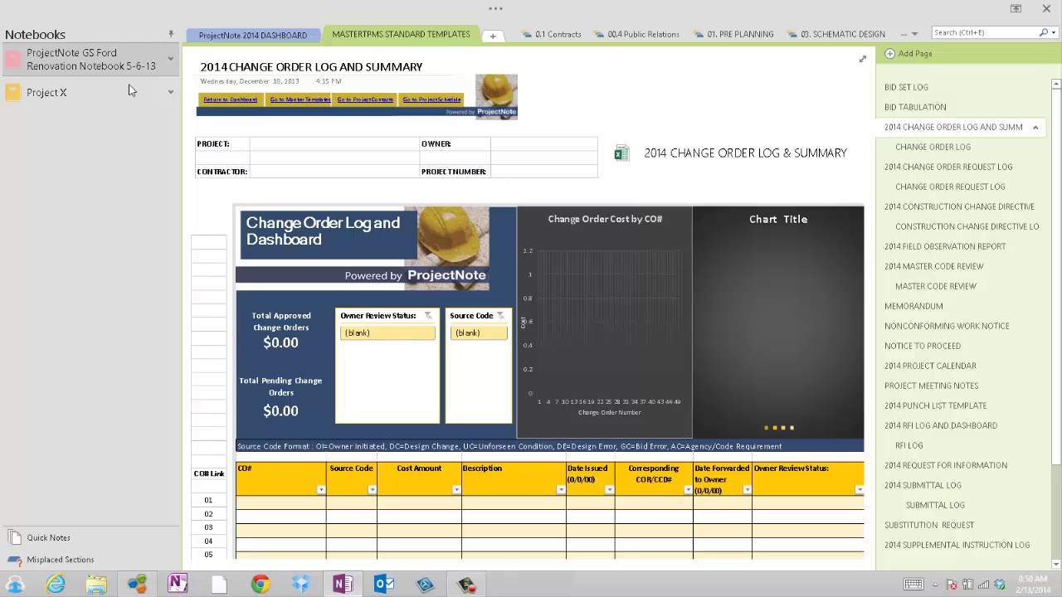
left_click(213, 99)
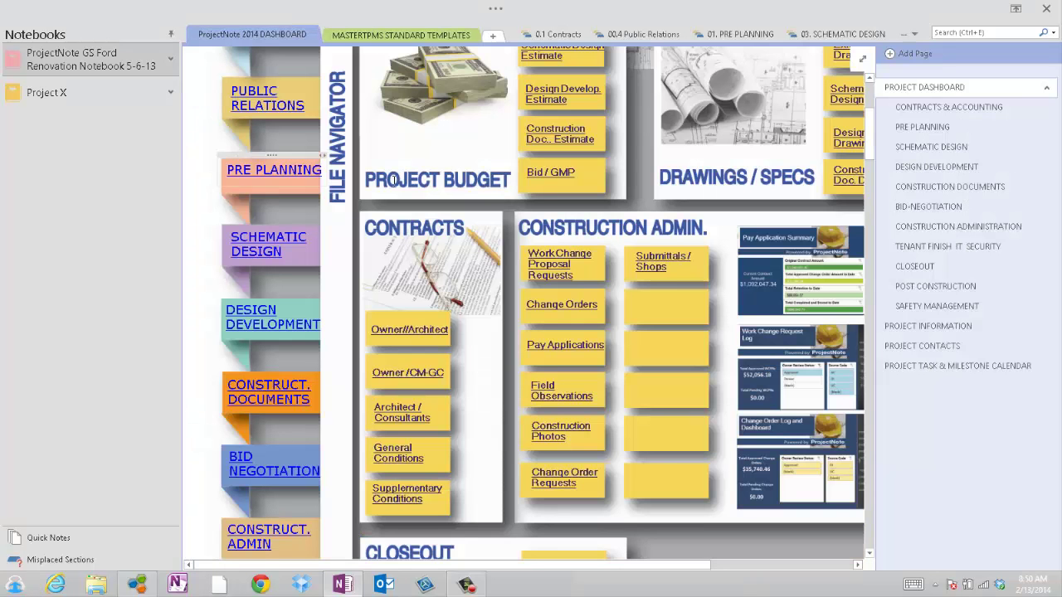
- Fit the project dashboard's zoom to the page width
left_click(495, 9)
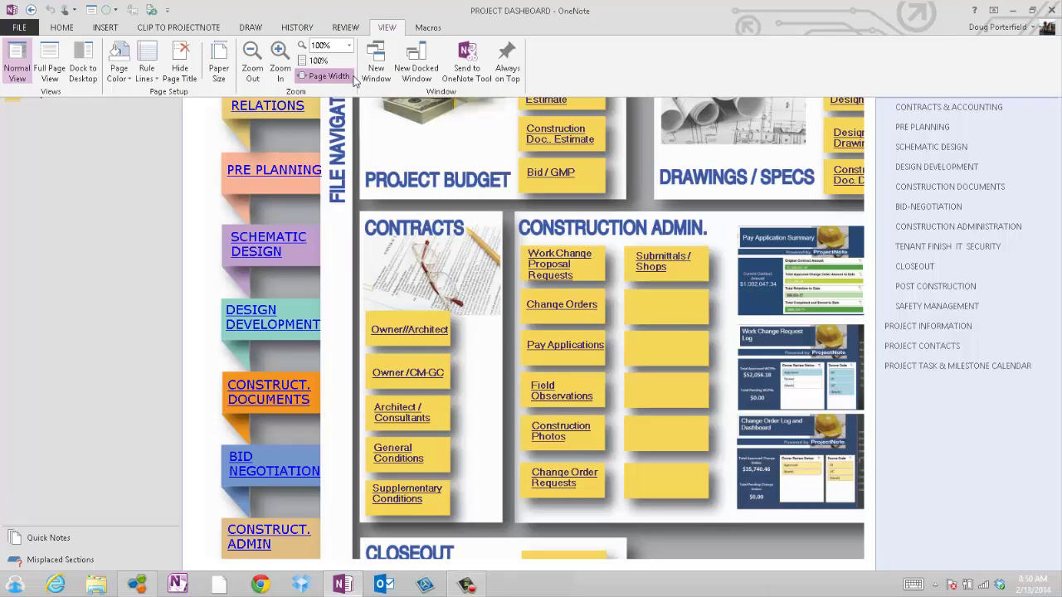
left_click(324, 76)
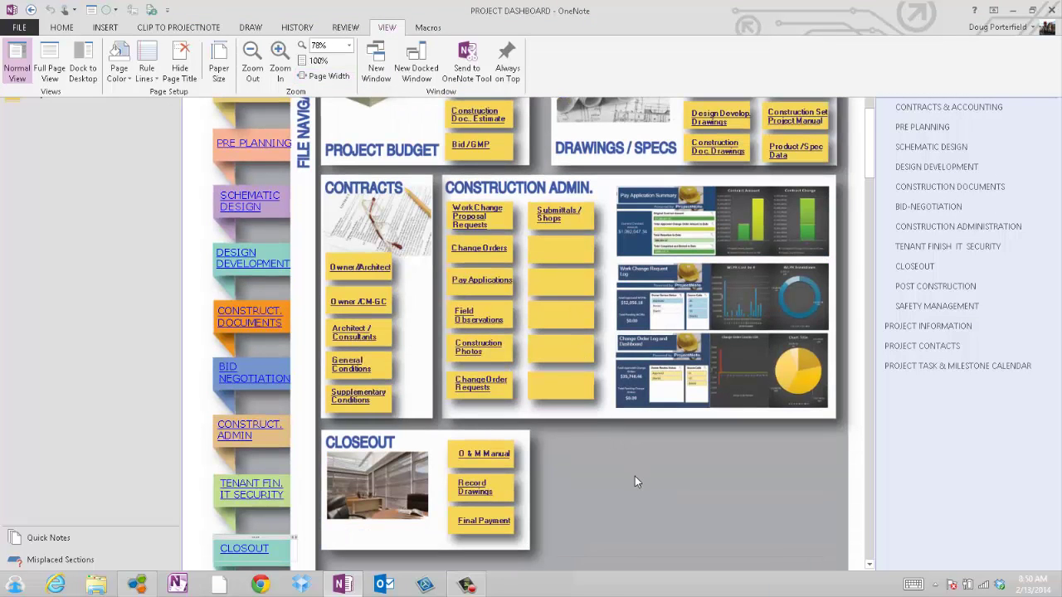
left_click(635, 476)
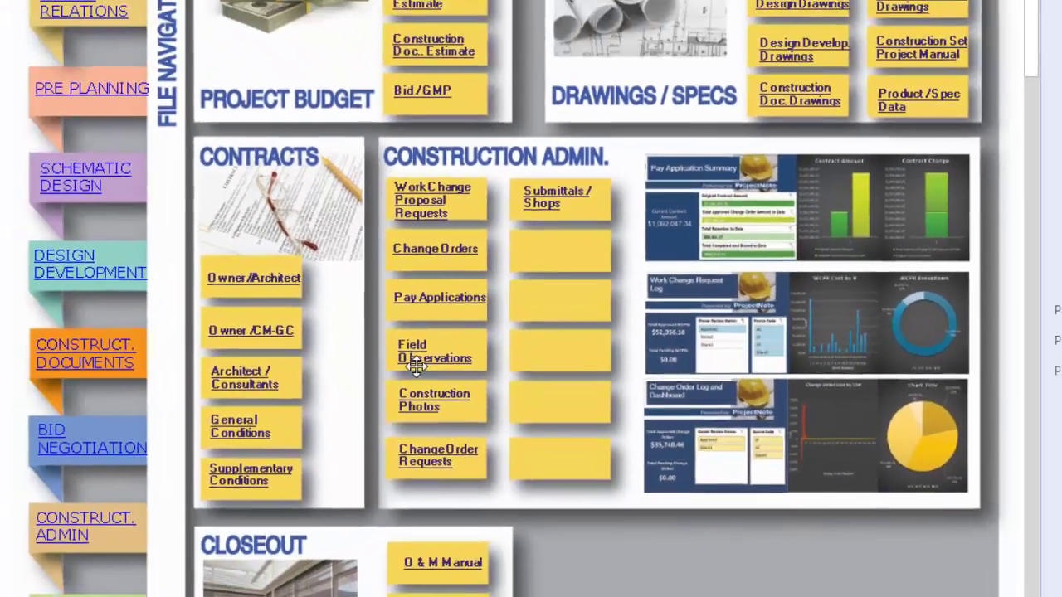
- Open Field Observations from the dashboard's Construction Admin. group and look over the FOR 12/05/13 report
left_click(371, 365)
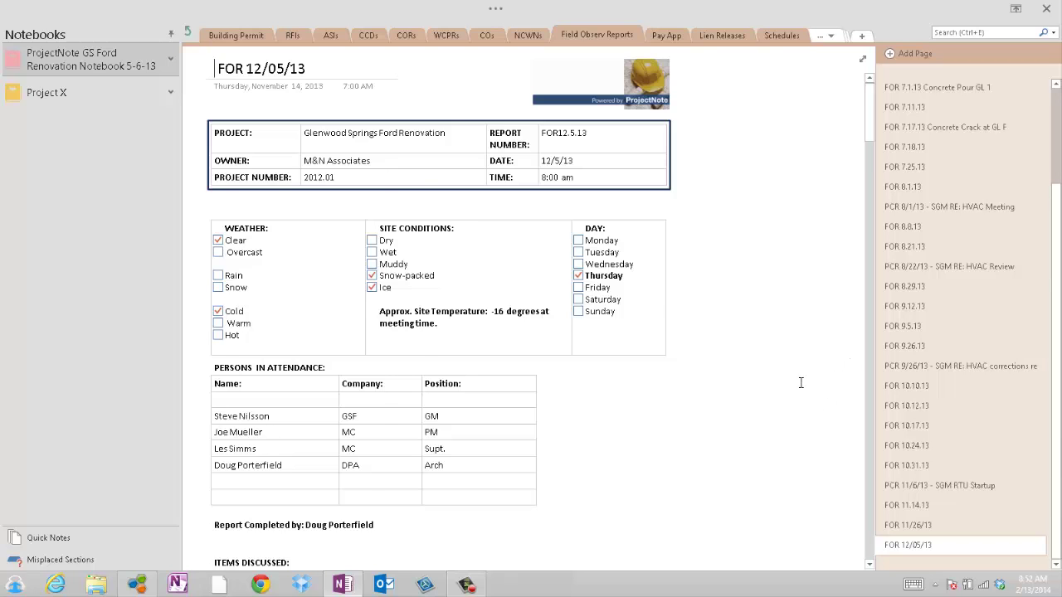
scroll(800, 384, "down", 3)
scroll(800, 384, "up", 3)
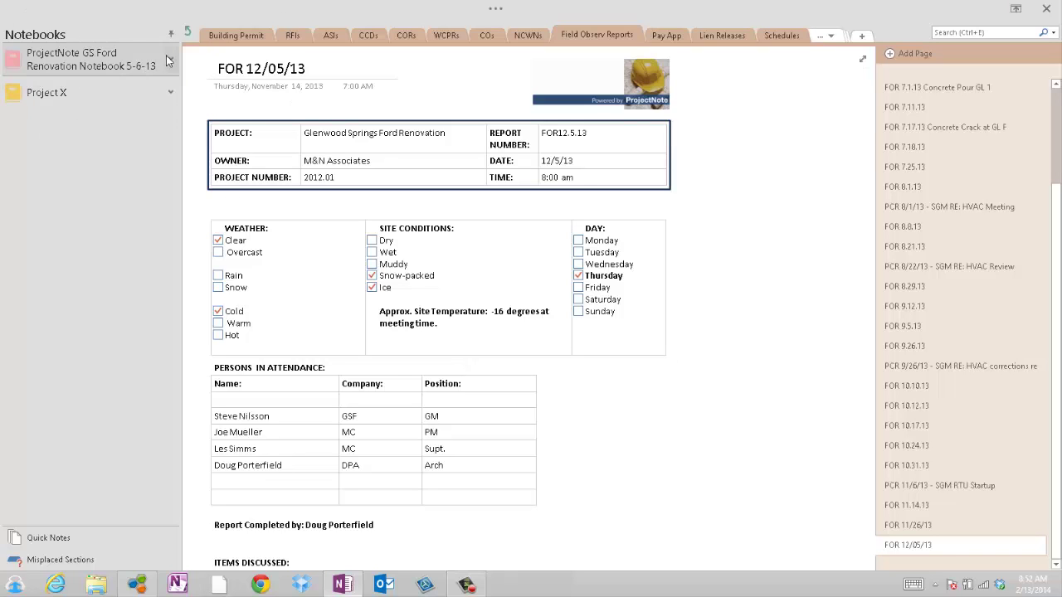
- Open the MASTERTPMS STANDARD TEMPLATES section of the GS Ford Renovation notebook and collapse the notebook's section list
left_click(122, 67)
left_click(120, 98)
right_click(122, 98)
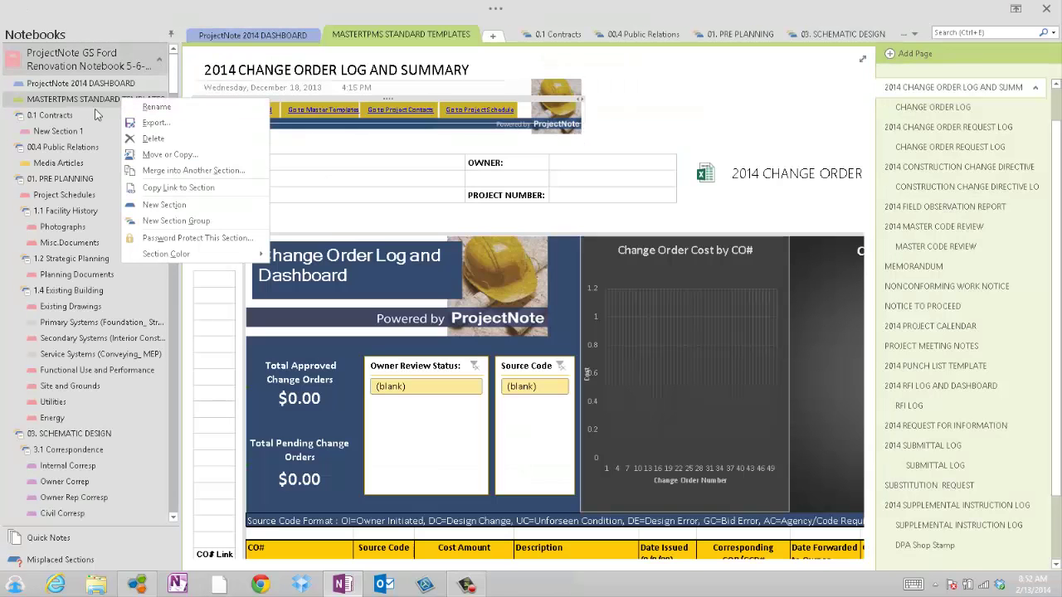
left_click(106, 103)
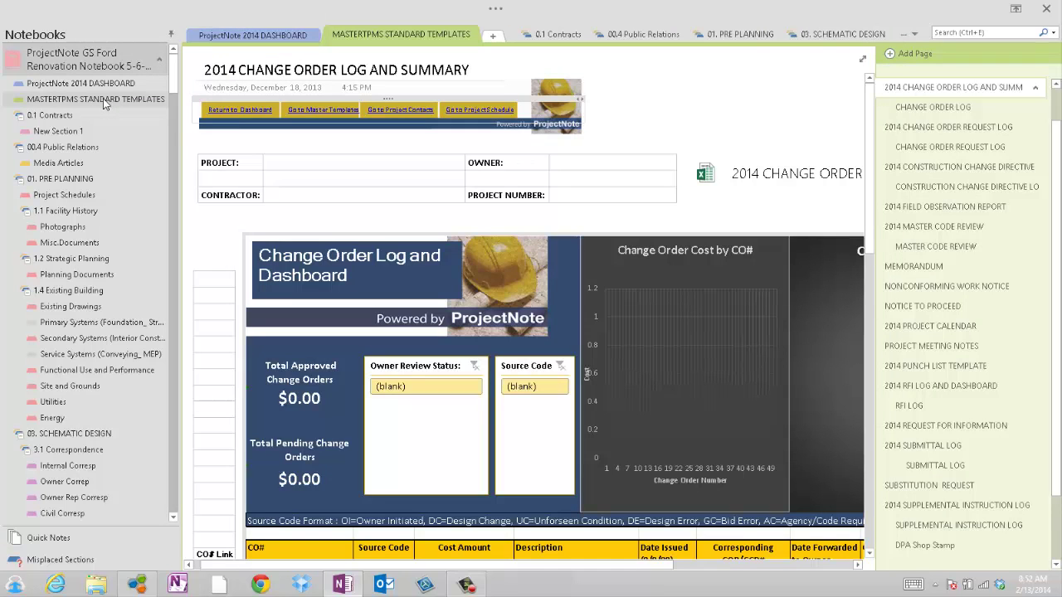
left_click(160, 65)
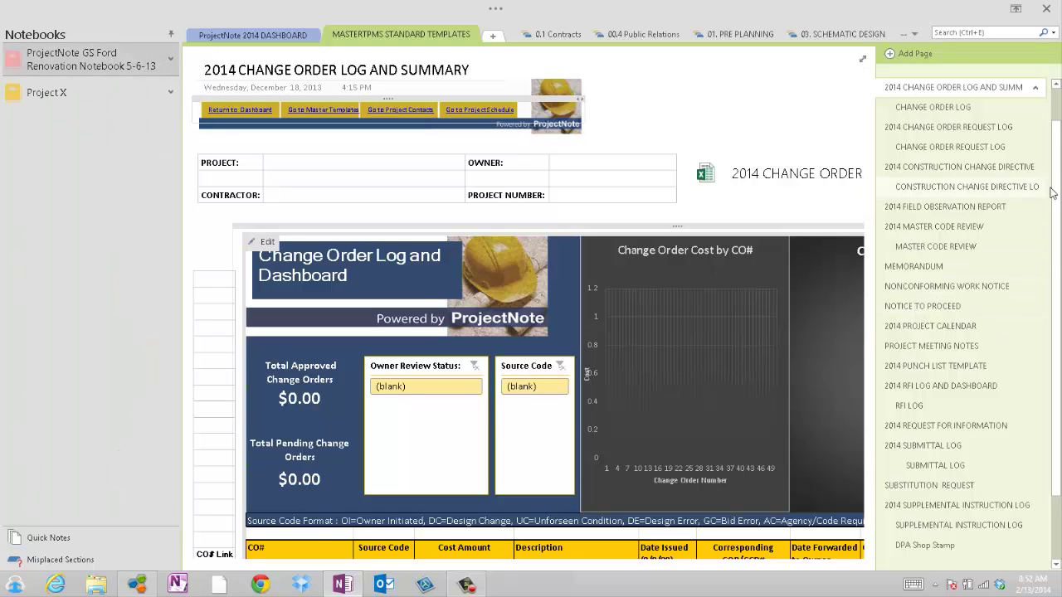
- Copy the 2014 FIELD OBSERVATION REPORT template page
left_click_drag(1057, 172, 1056, 249)
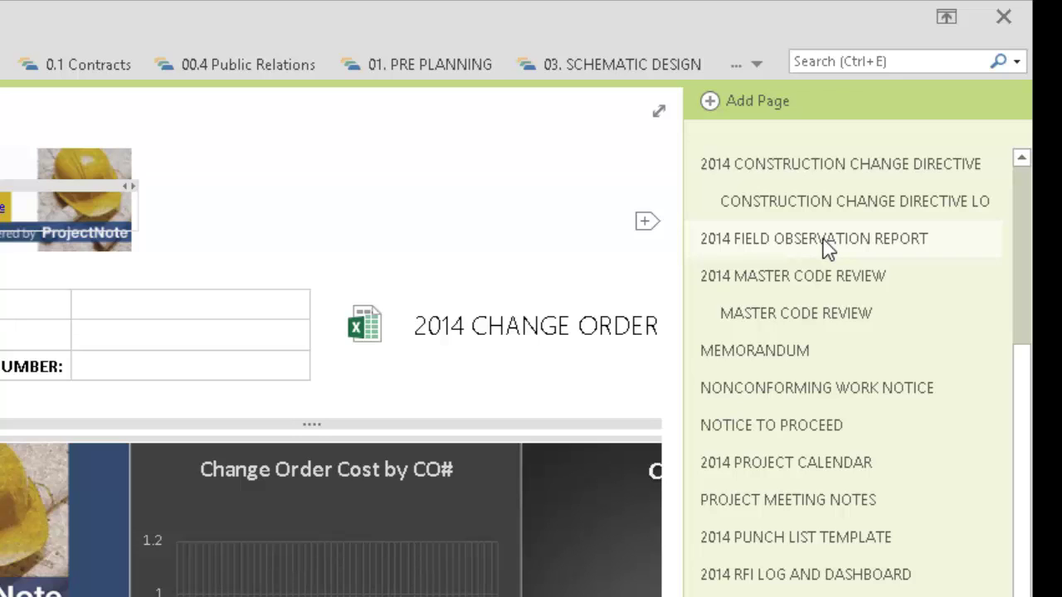
right_click(827, 240)
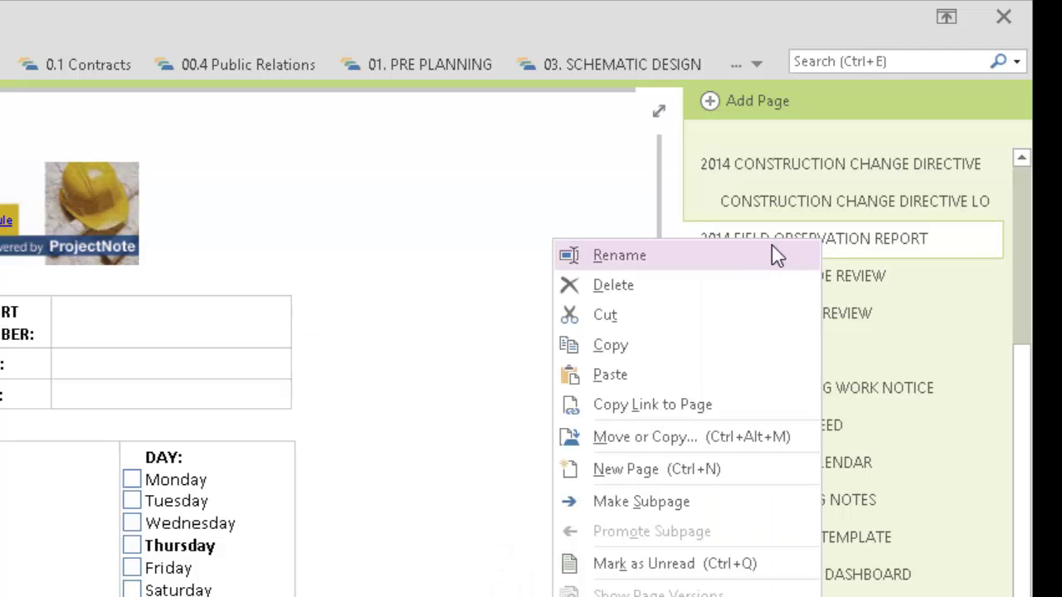
left_click(688, 352)
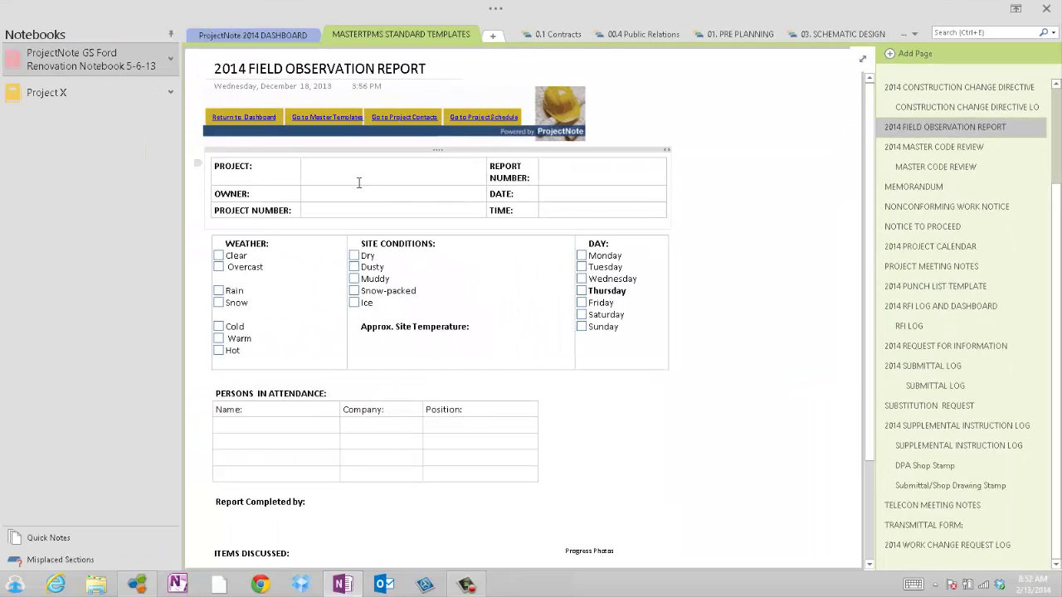
- Return to the project dashboard and open the Field Observations section from the Construction Admin. group
left_click(263, 118)
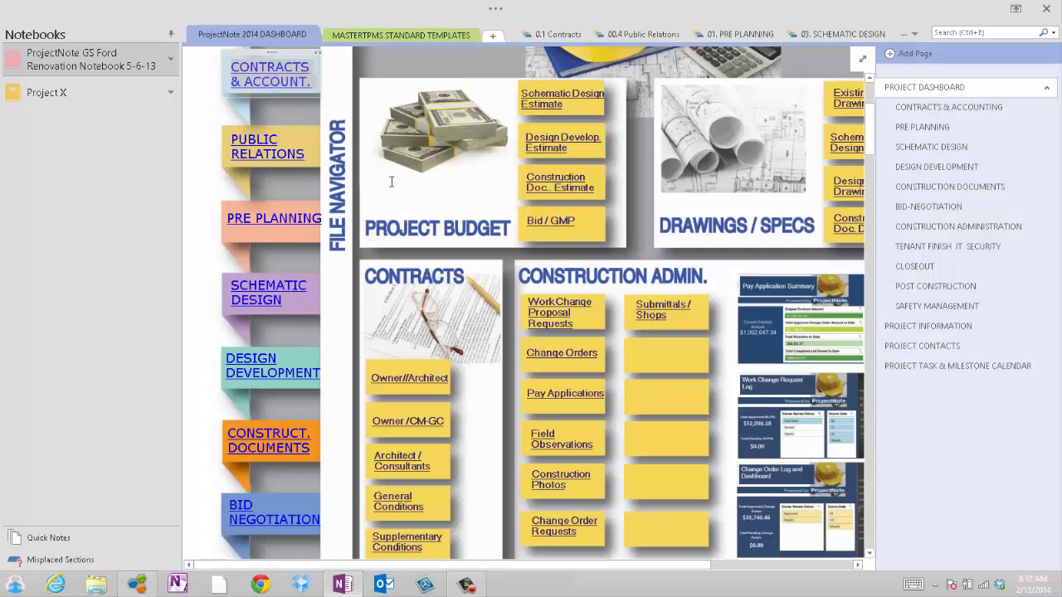
scroll(425, 182, "down", 3)
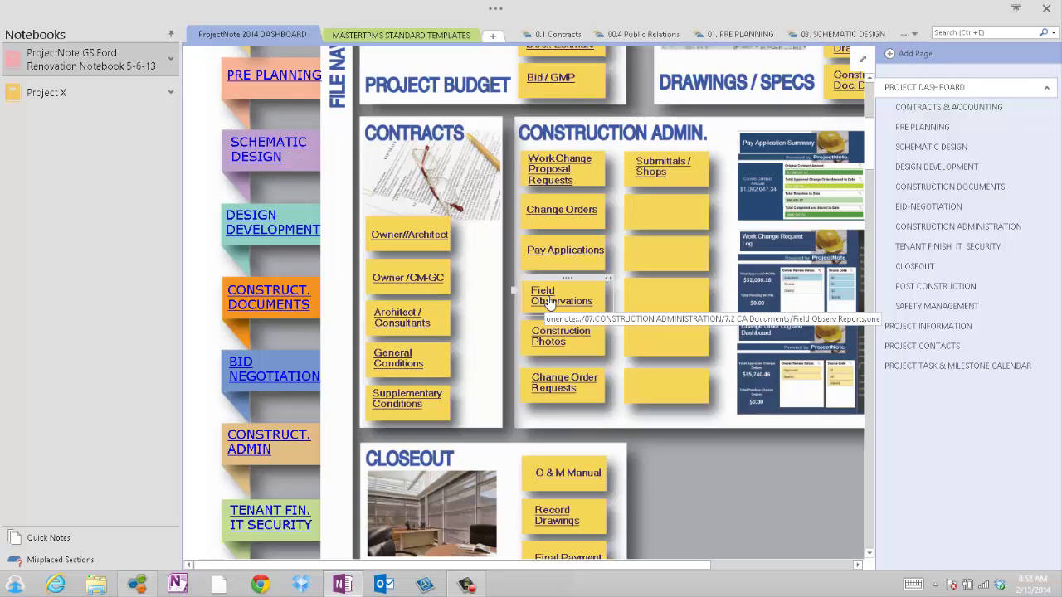
left_click(548, 300)
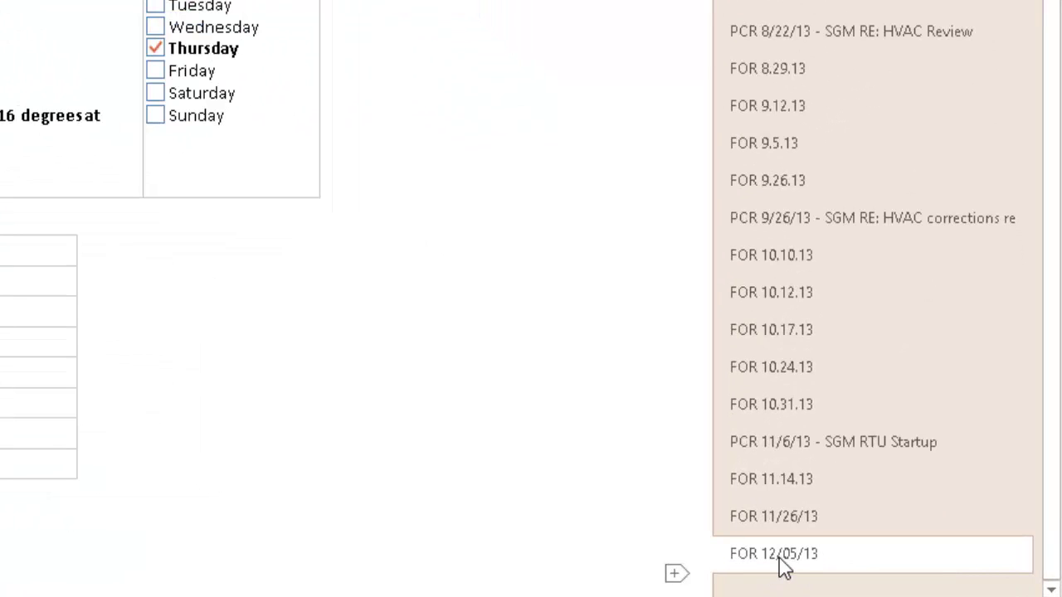
- Paste the copied template page after FOR 12/05/13 in the Field Observ Reports section and look over the blank report
right_click(780, 561)
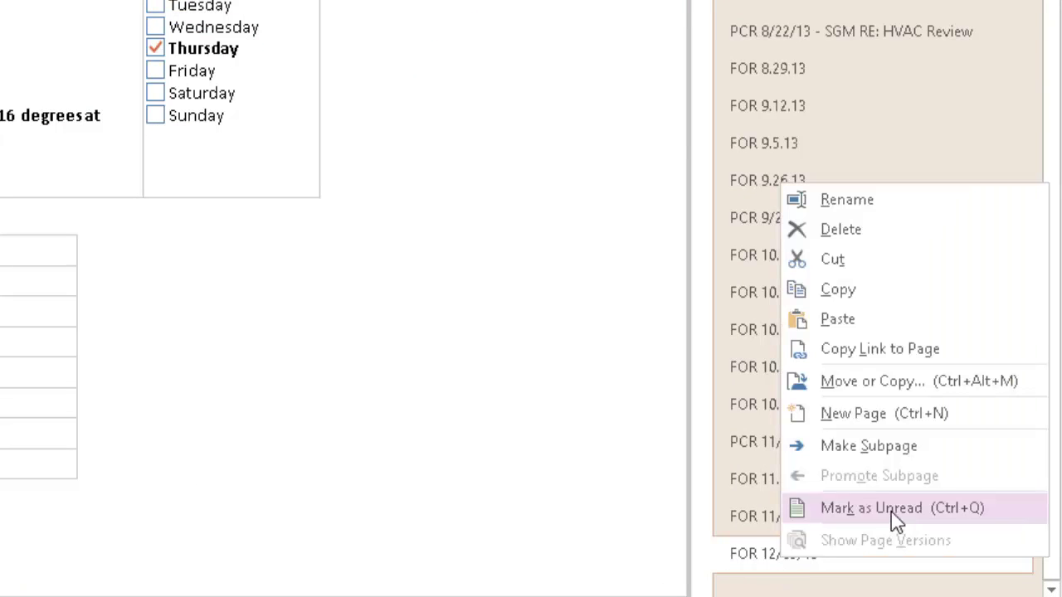
left_click(836, 321)
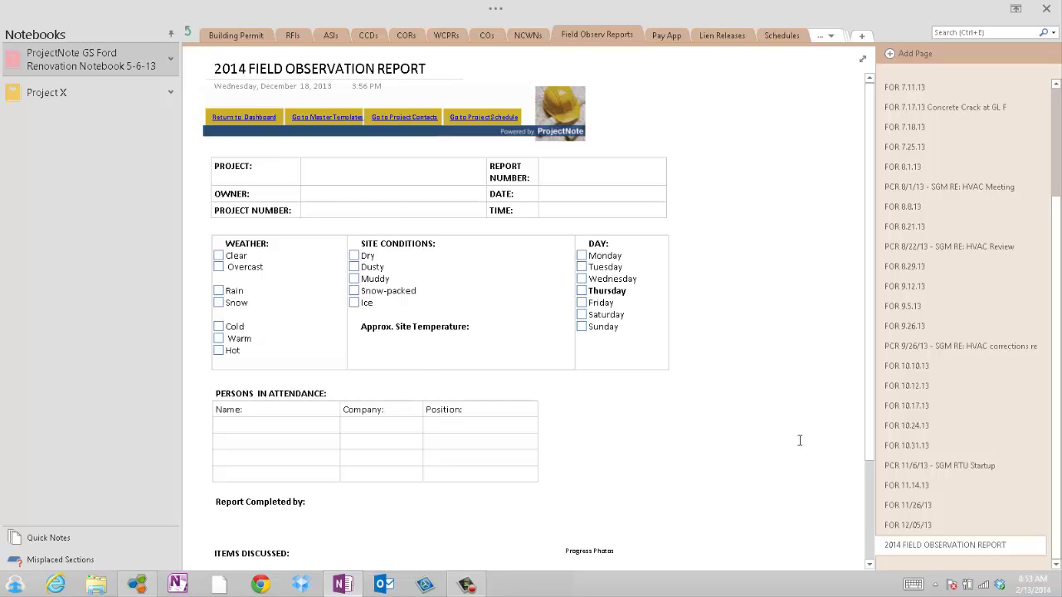
scroll(800, 440, "down", 3)
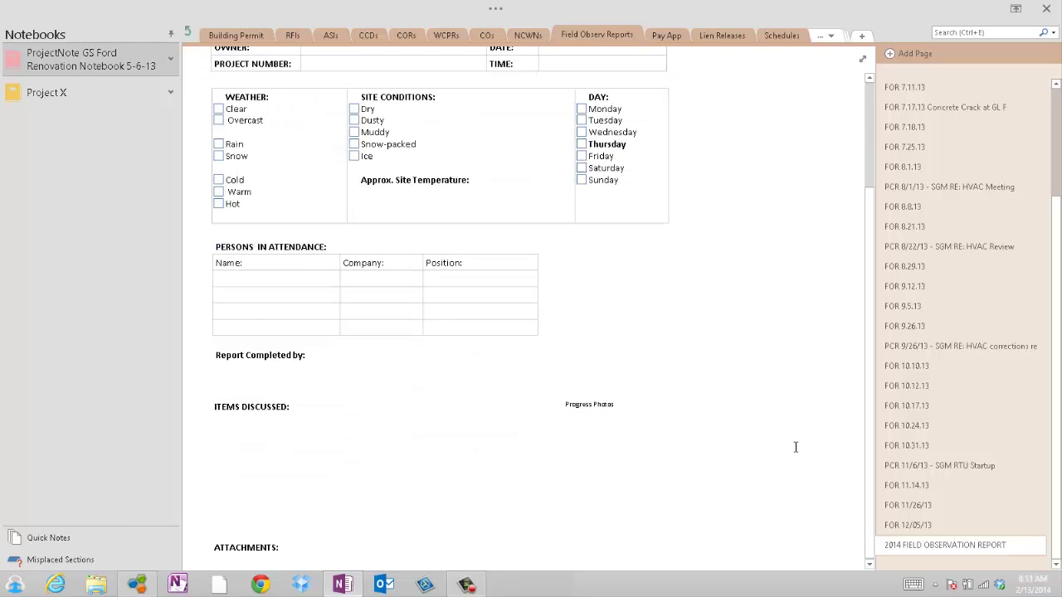
scroll(796, 448, "up", 3)
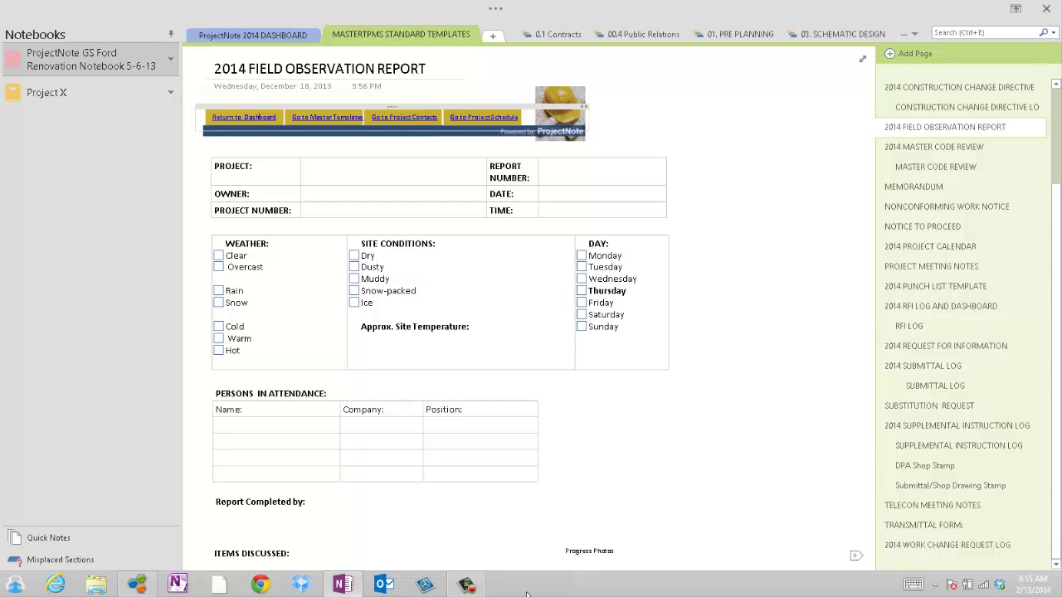
left_click(466, 585)
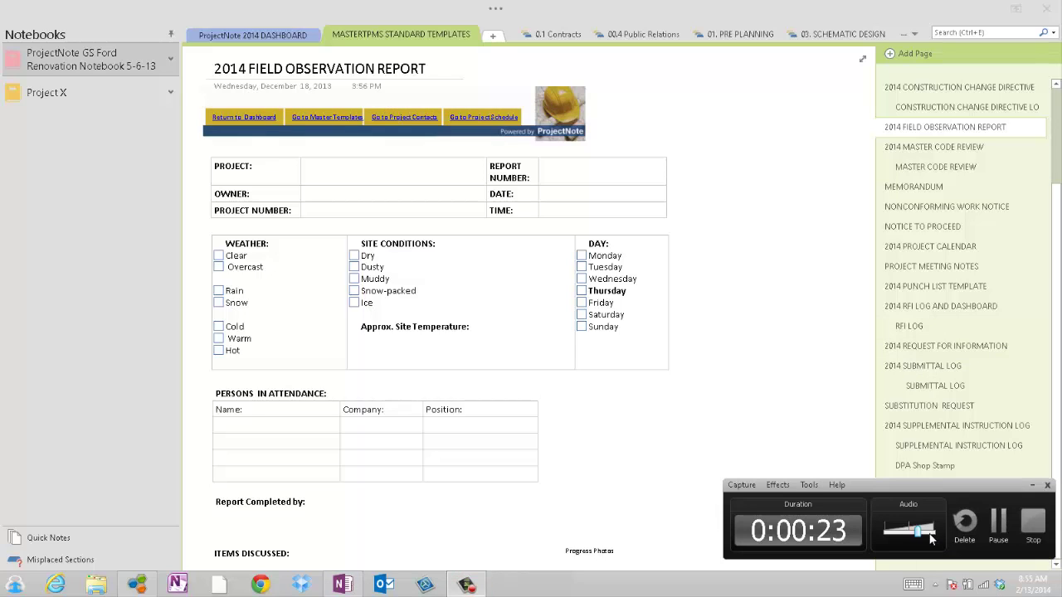
left_click(1033, 522)
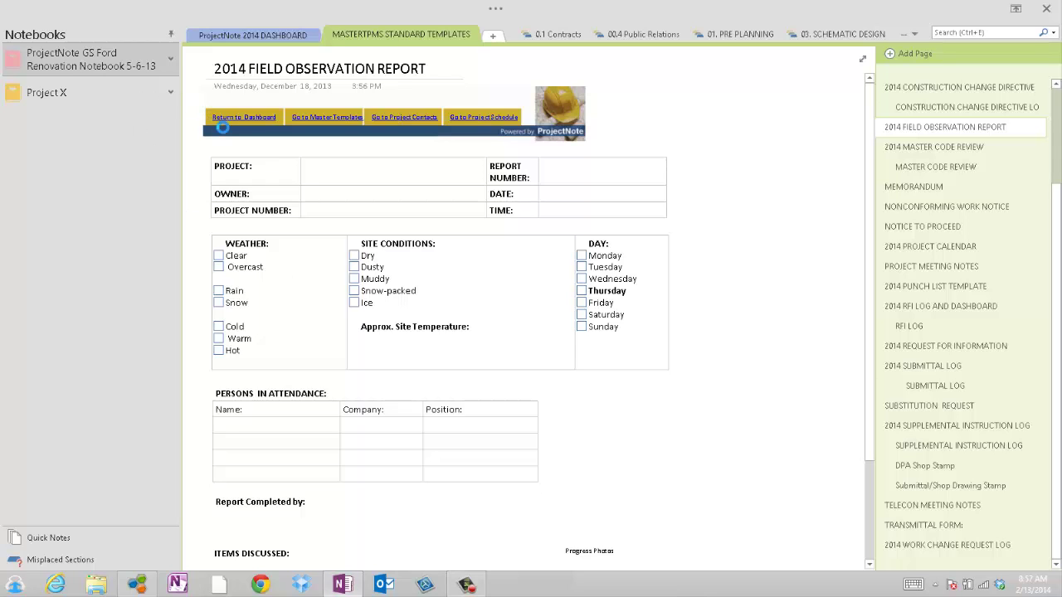
- Return to the project dashboard and open Pay Applications from the Construction Admin. group
left_click(218, 122)
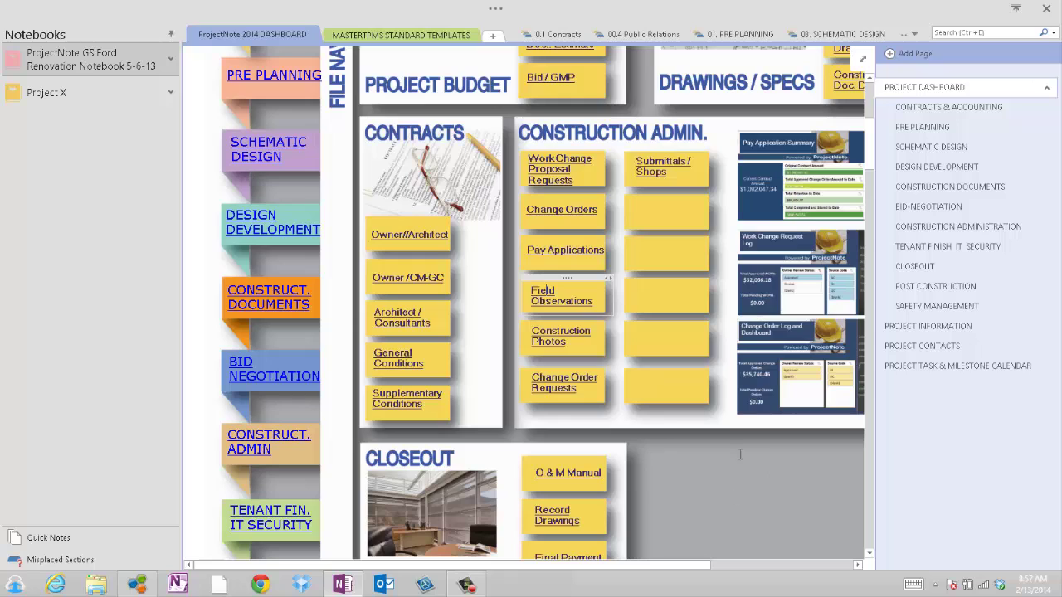
left_click(579, 252)
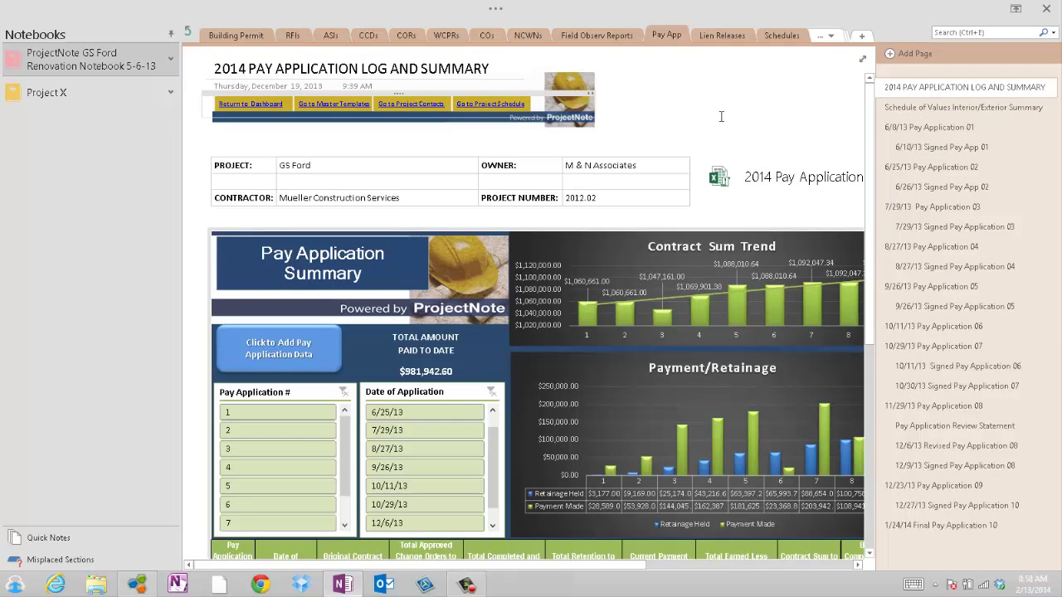
left_click(730, 112)
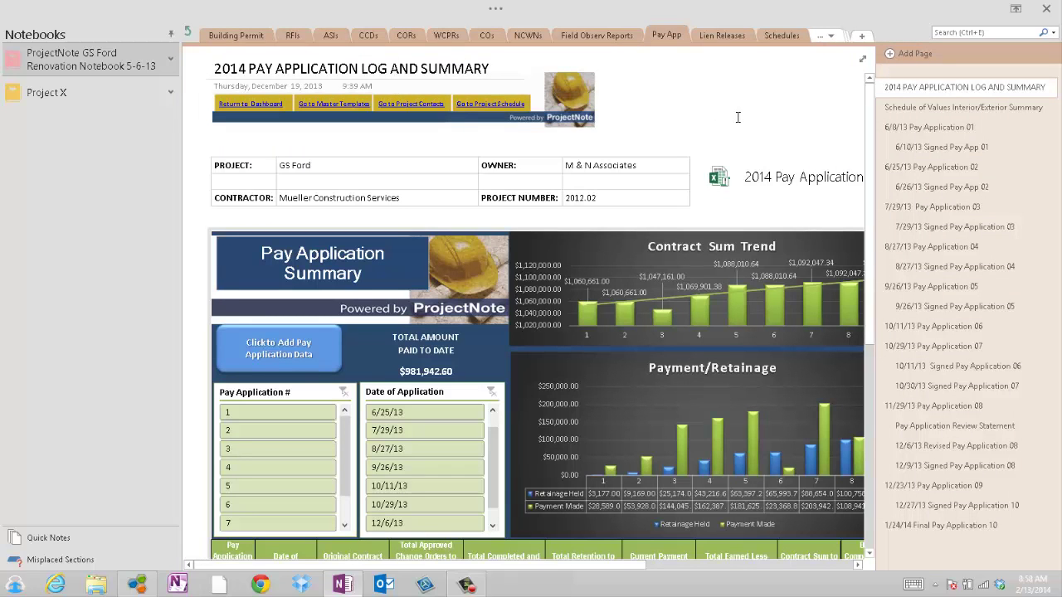
- Examine the Pay Application Summary's contract sum and payment/retainage charts, filters and pay application table
scroll(737, 117, "down", 1)
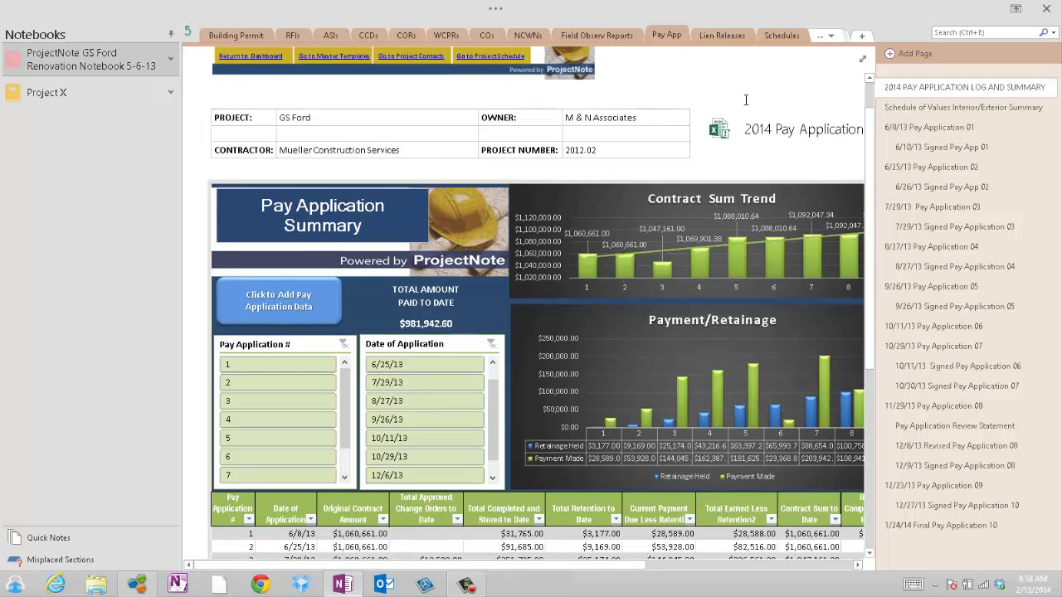
scroll(746, 101, "down", 2)
mouse_move(747, 102)
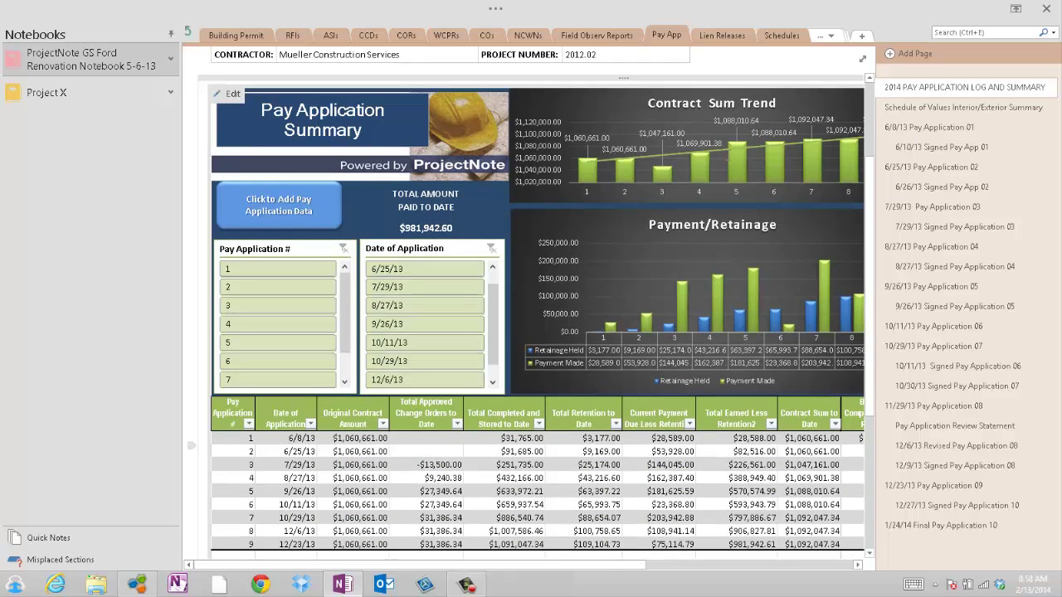
scroll(728, 155, "up", 2)
scroll(728, 155, "up", 1)
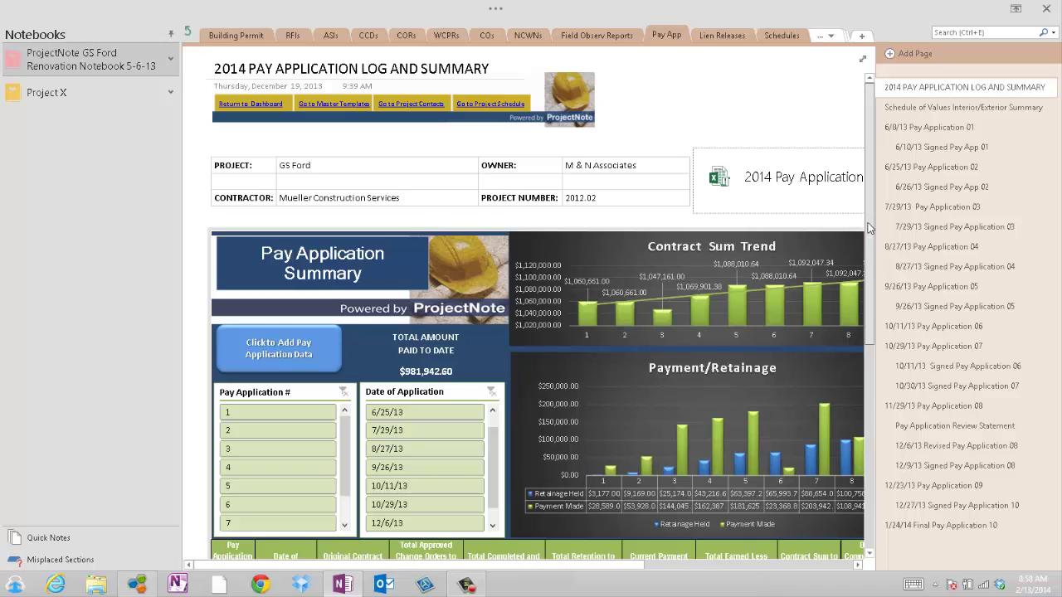
left_click_drag(868, 231, 864, 267)
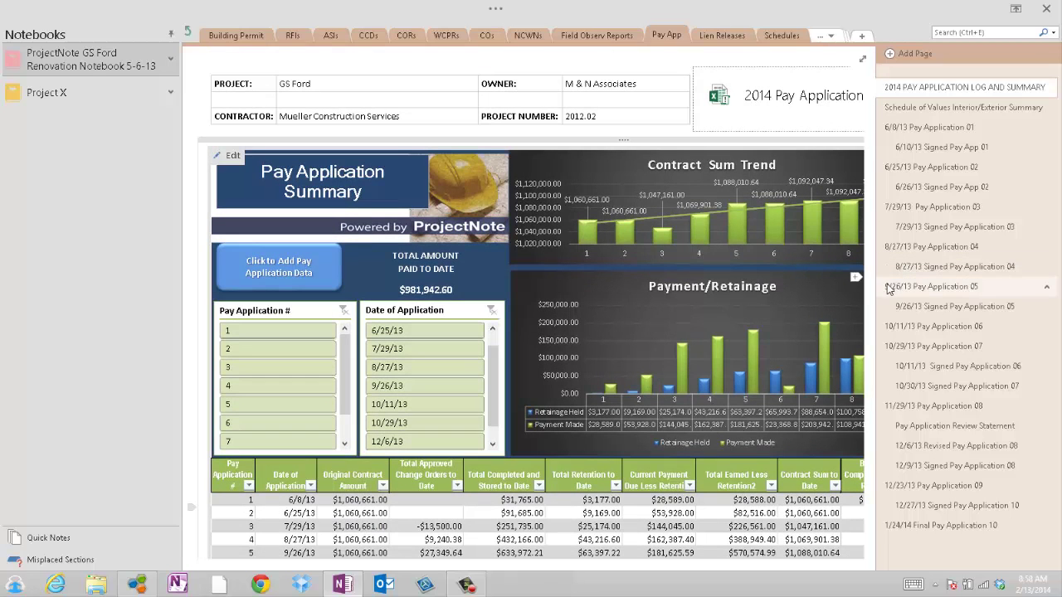
scroll(871, 365, "down", 2)
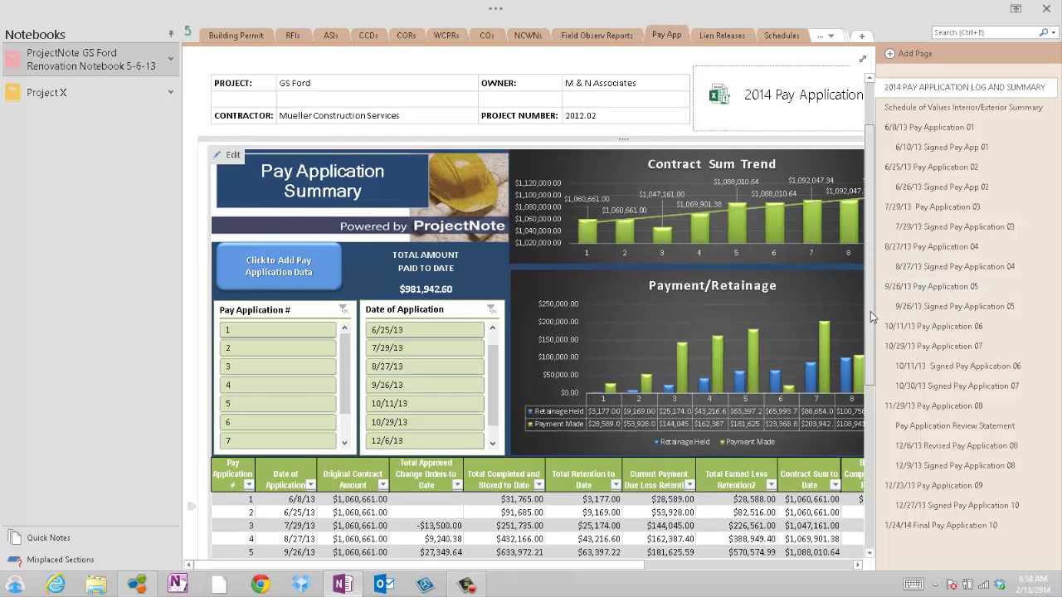
scroll(871, 365, "down", 1)
scroll(873, 364, "up", 1)
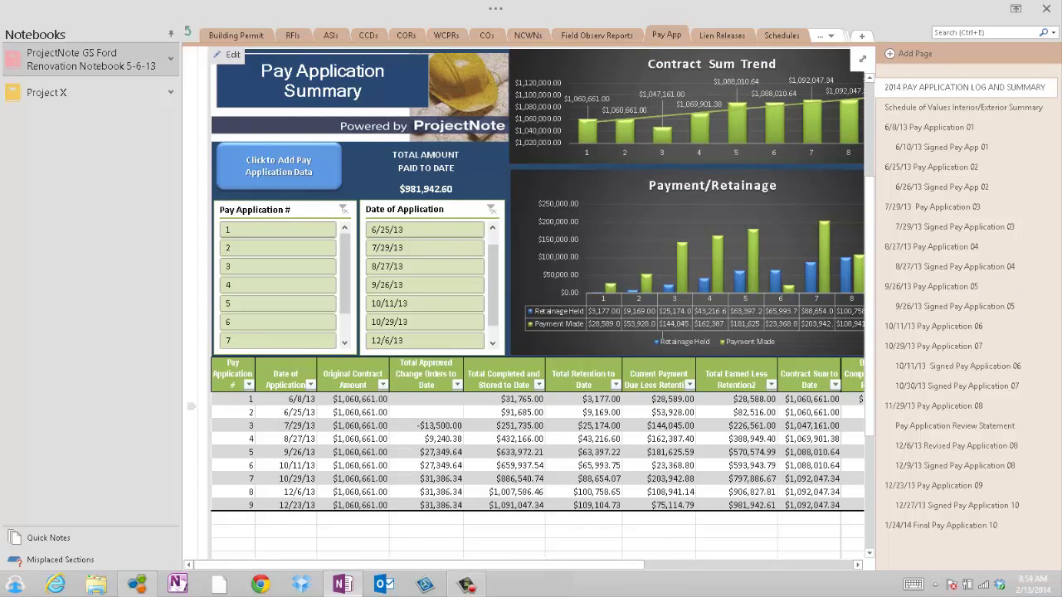
scroll(667, 329, "up", 2)
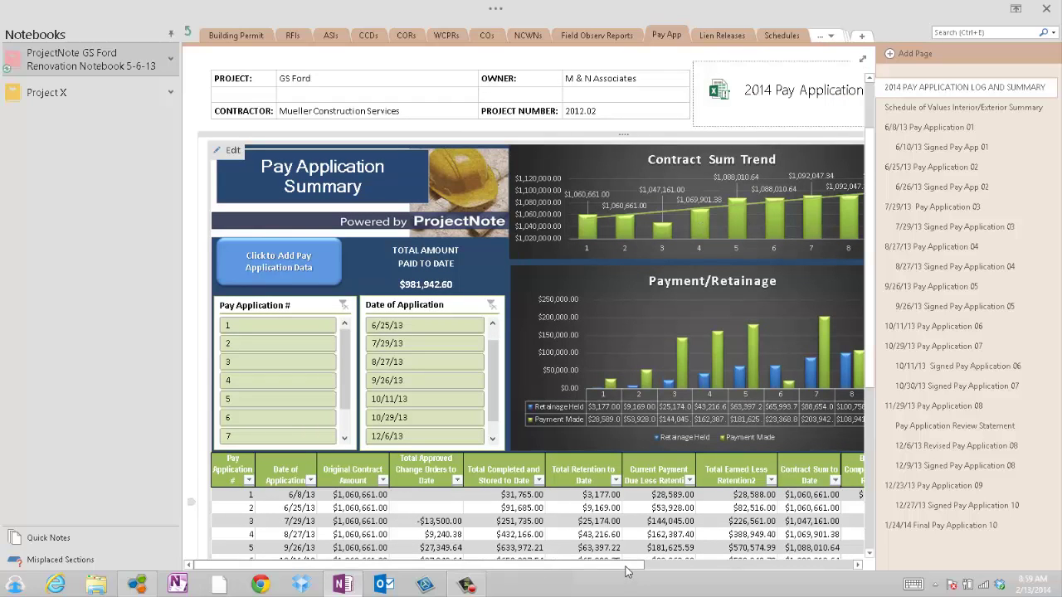
scroll(627, 571, "right", 3)
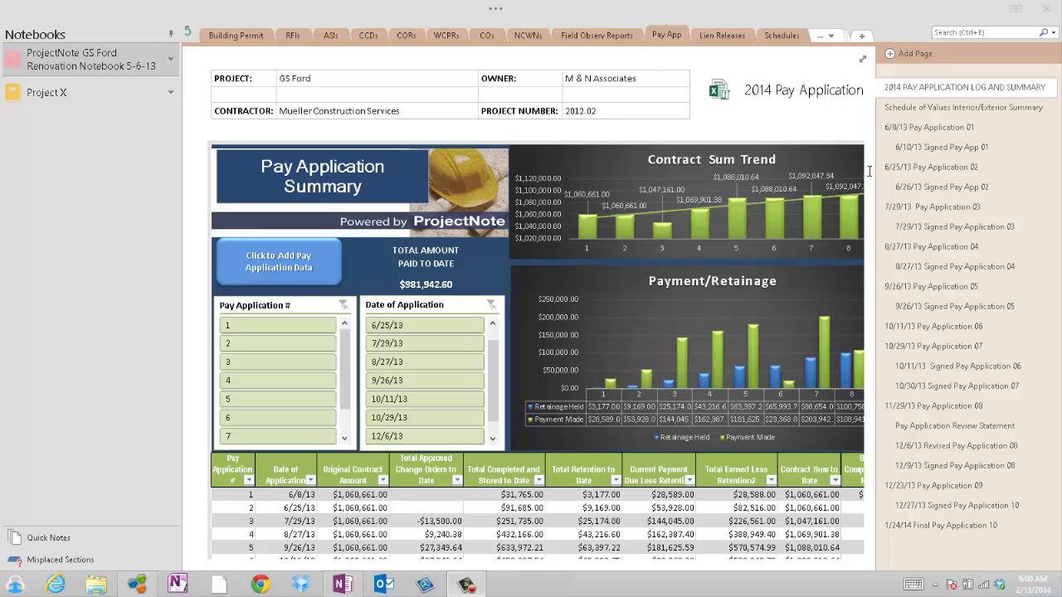
scroll(873, 293, "down", 3)
scroll(873, 293, "up", 2)
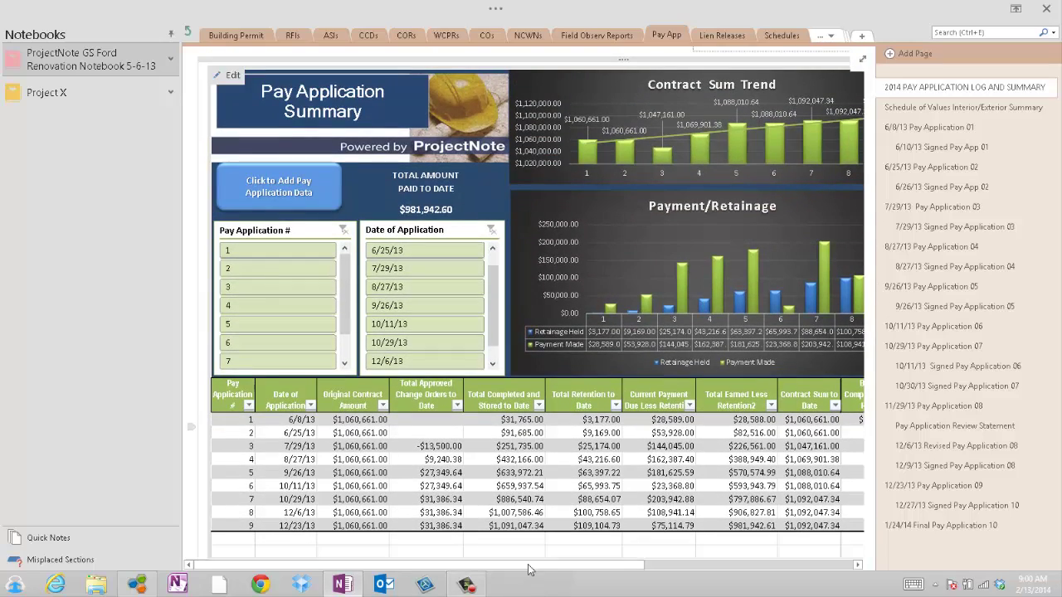
mouse_move(602, 573)
left_mouse_down()
mouse_move(689, 572)
mouse_move(597, 573)
left_mouse_up()
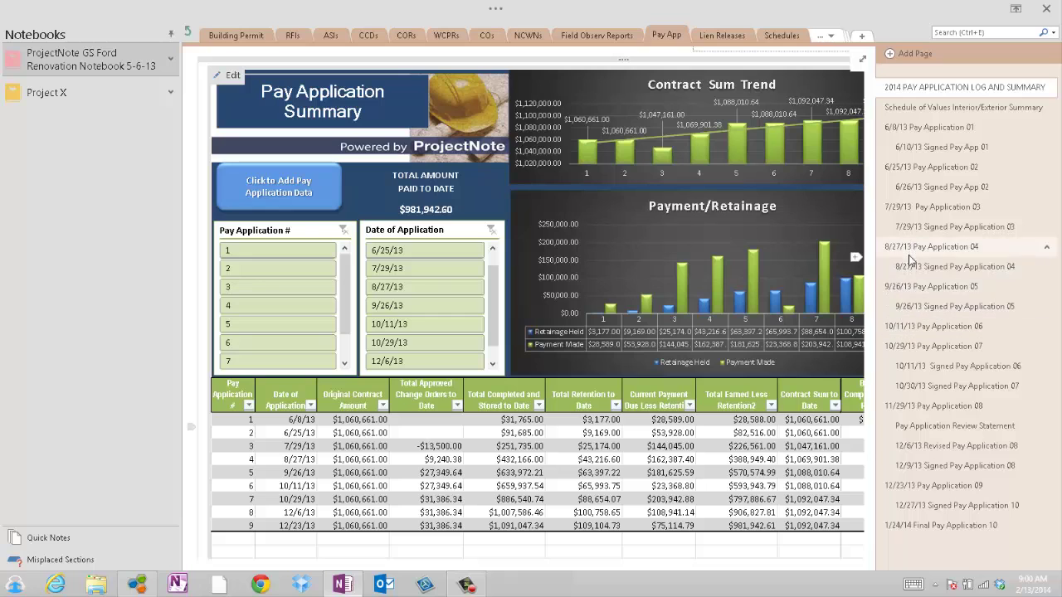
- Look through the contractor's pay application pages 05, 06, 07 and 08 in the Pay App section
left_click(906, 287)
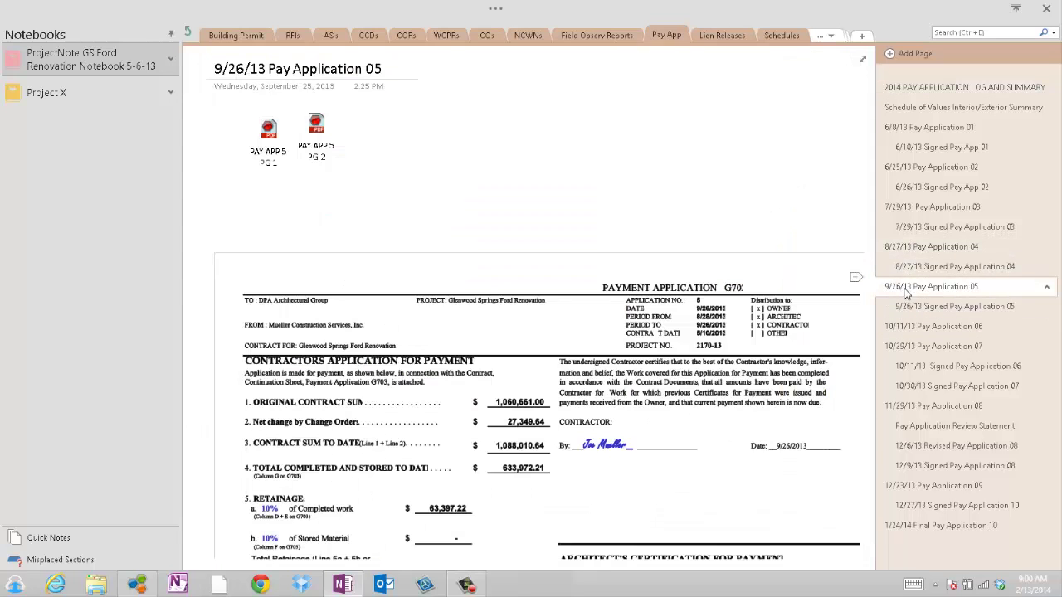
left_click(909, 327)
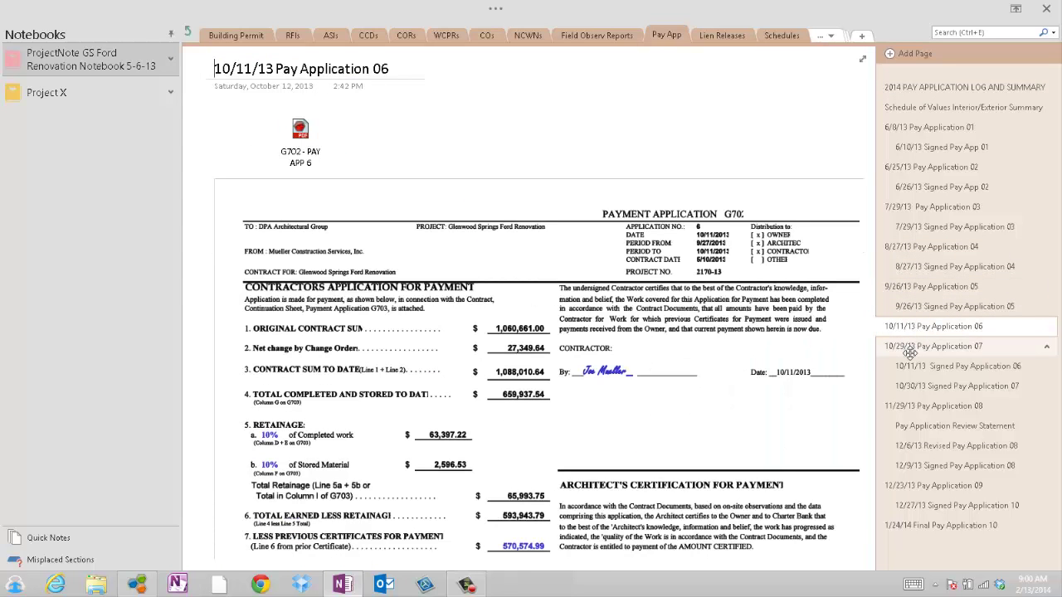
left_click(907, 347)
left_click(908, 407)
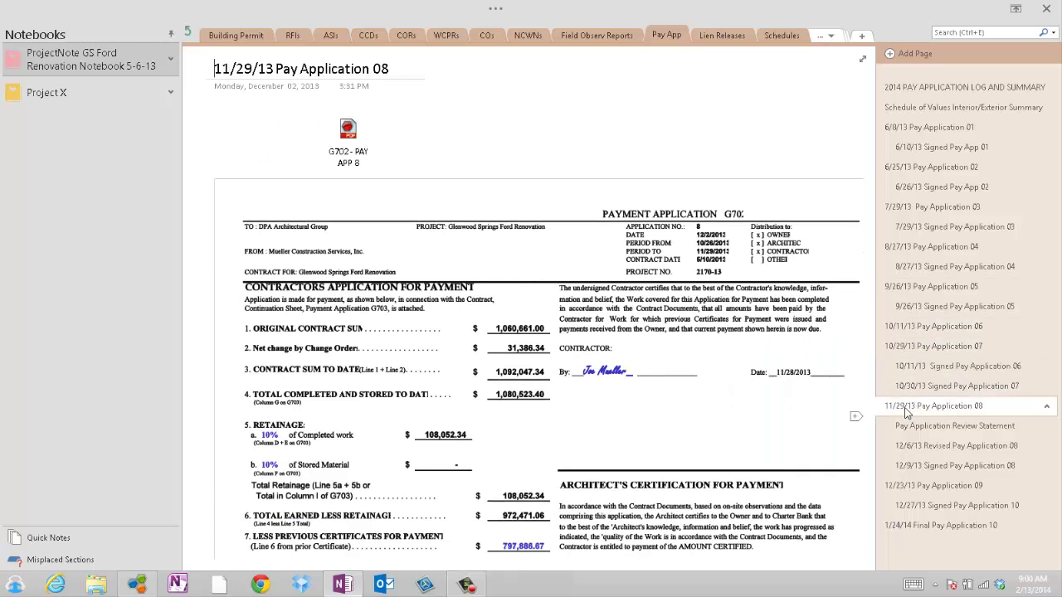
- Return to the 2014 PAY APPLICATION LOG AND SUMMARY page and open its embedded Pay Application Summary for editing in Excel
left_click(931, 87)
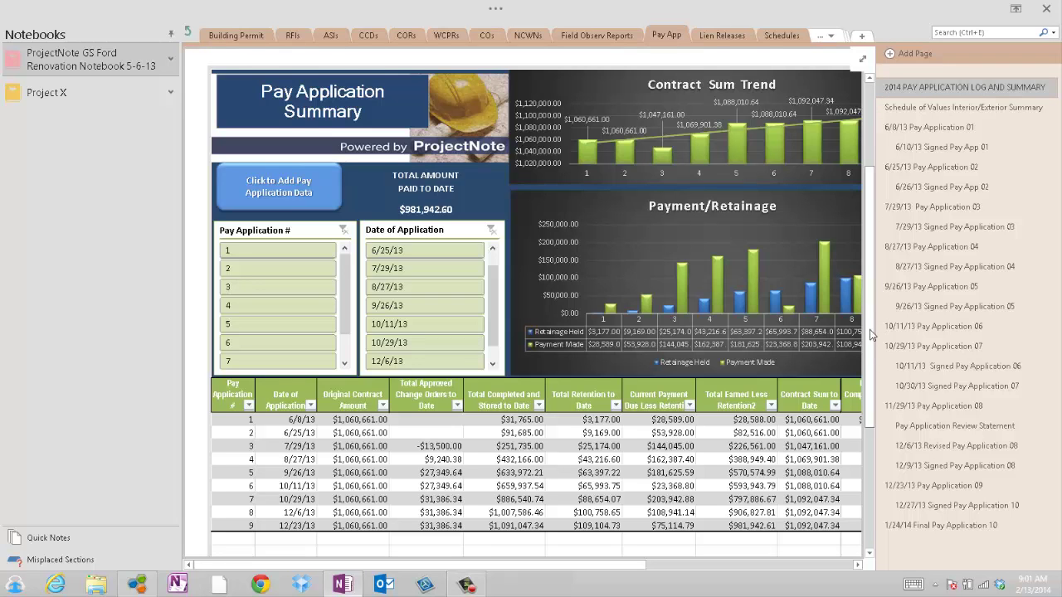
left_click_drag(871, 334, 658, 590)
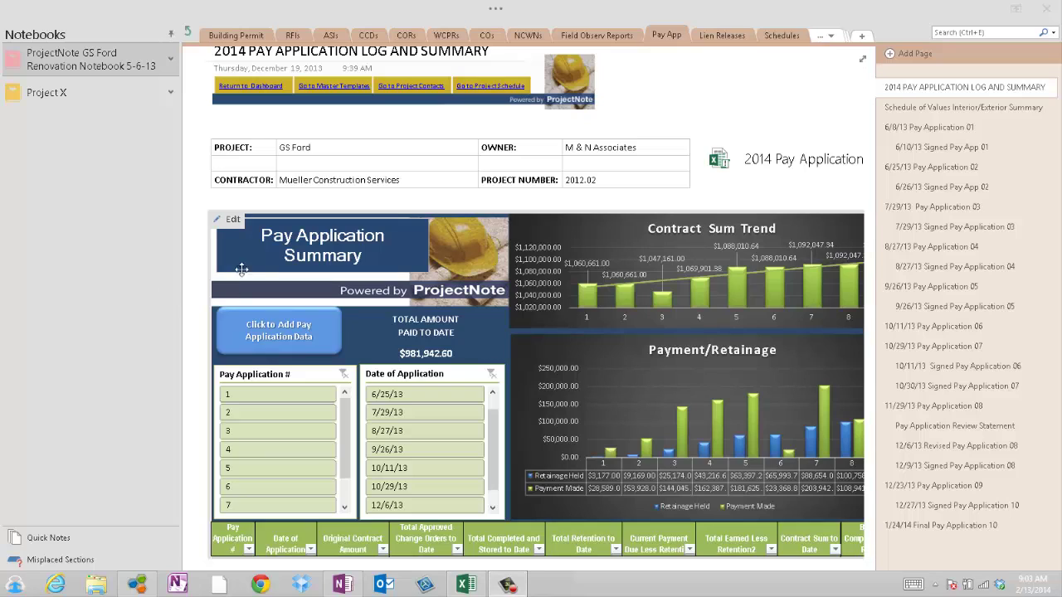
left_click(232, 220)
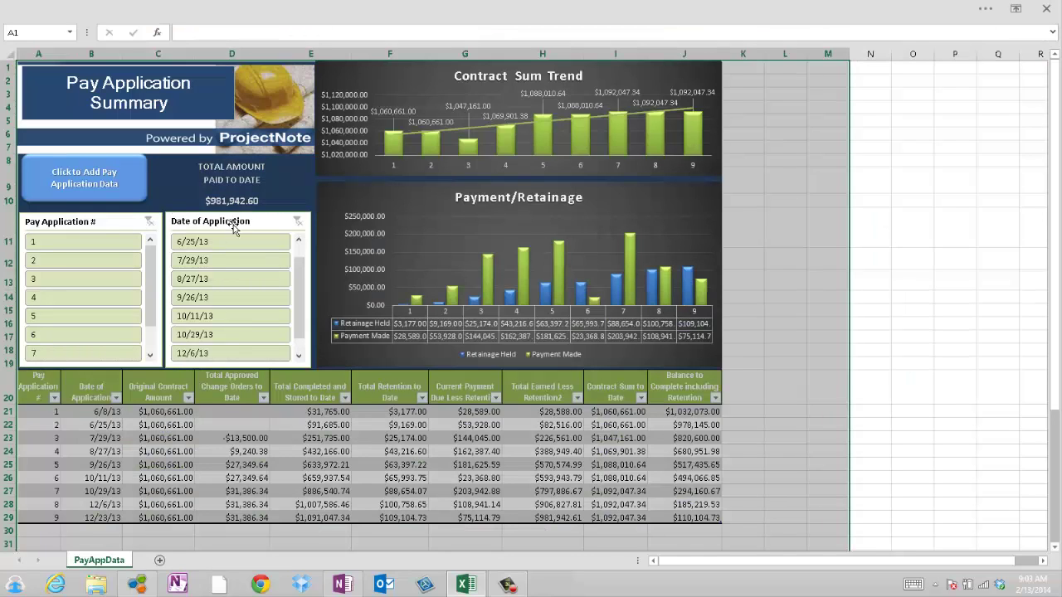
left_click(929, 371)
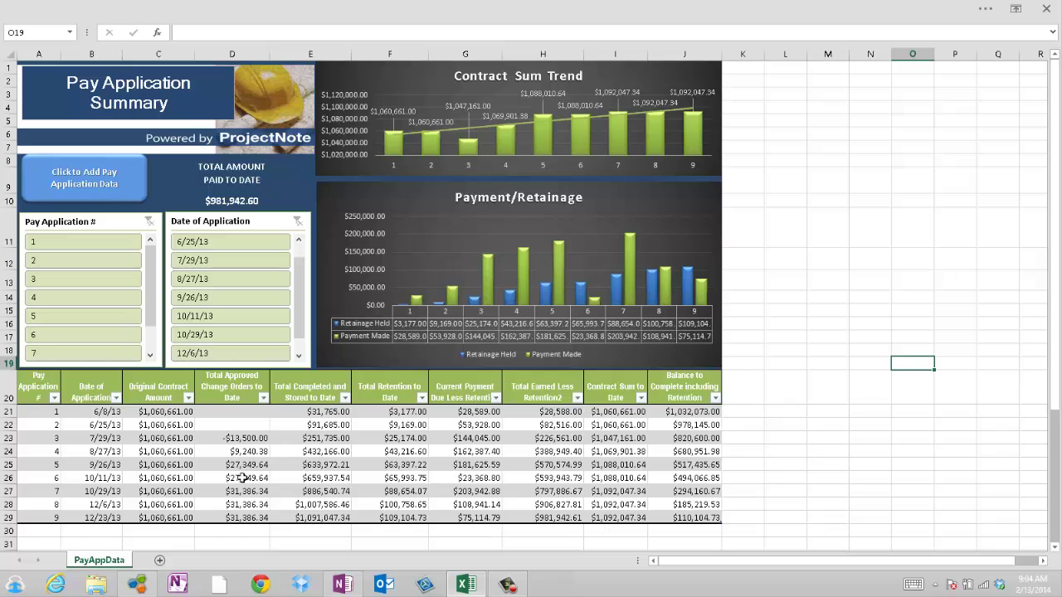
- Examine the pay application 9 row's original contract amount, change orders, completed and stored total, and date
left_click(154, 520)
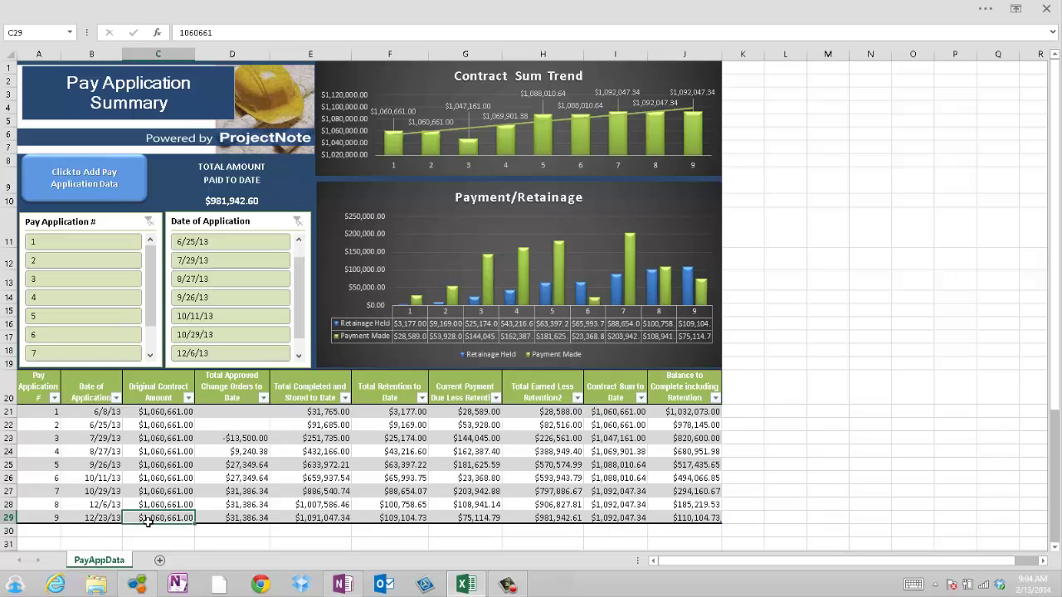
left_click(235, 521)
left_click(337, 521)
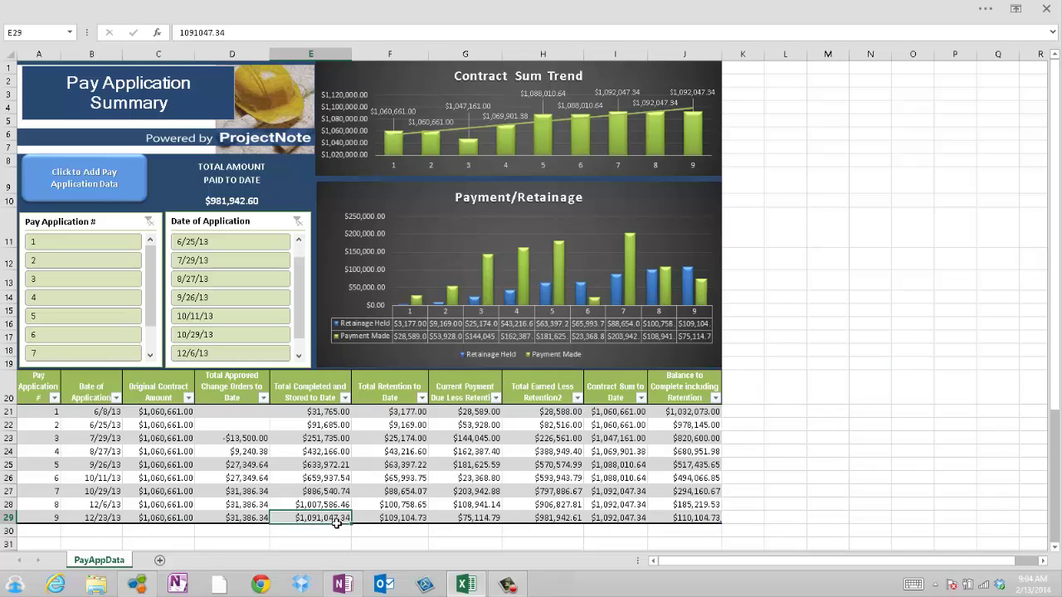
left_click(99, 521)
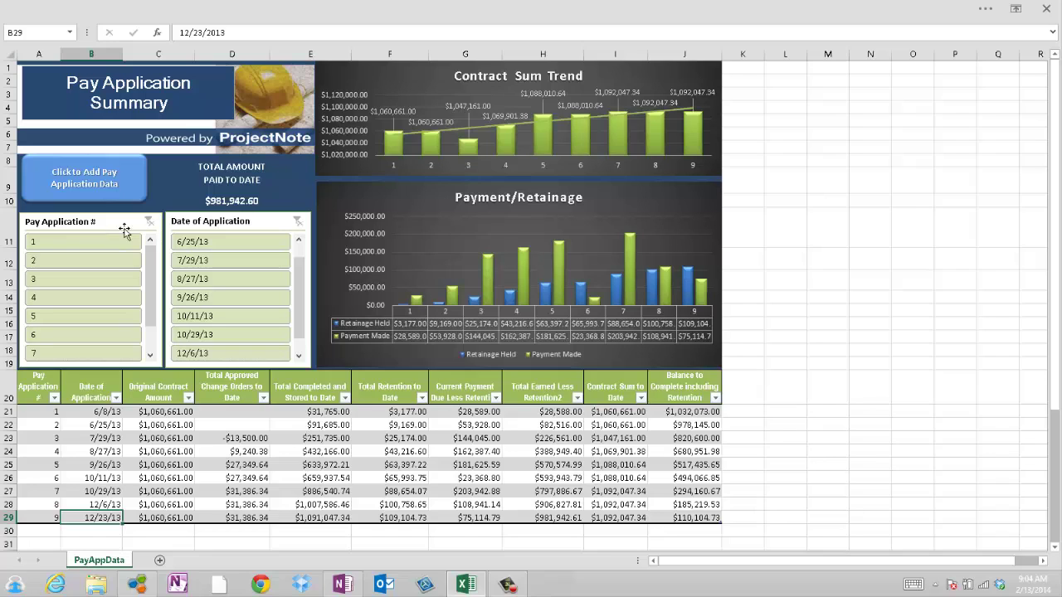
- View the charts and table filtered by Pay Application # 2, 1 and 4, and clear the filter to show all applications
left_click(90, 263)
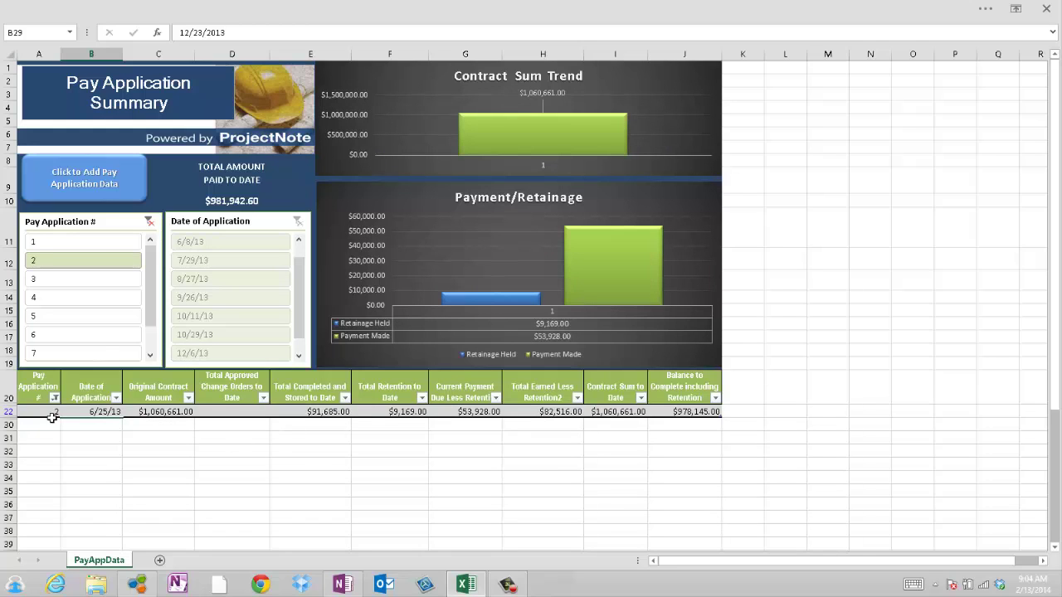
left_click(150, 225)
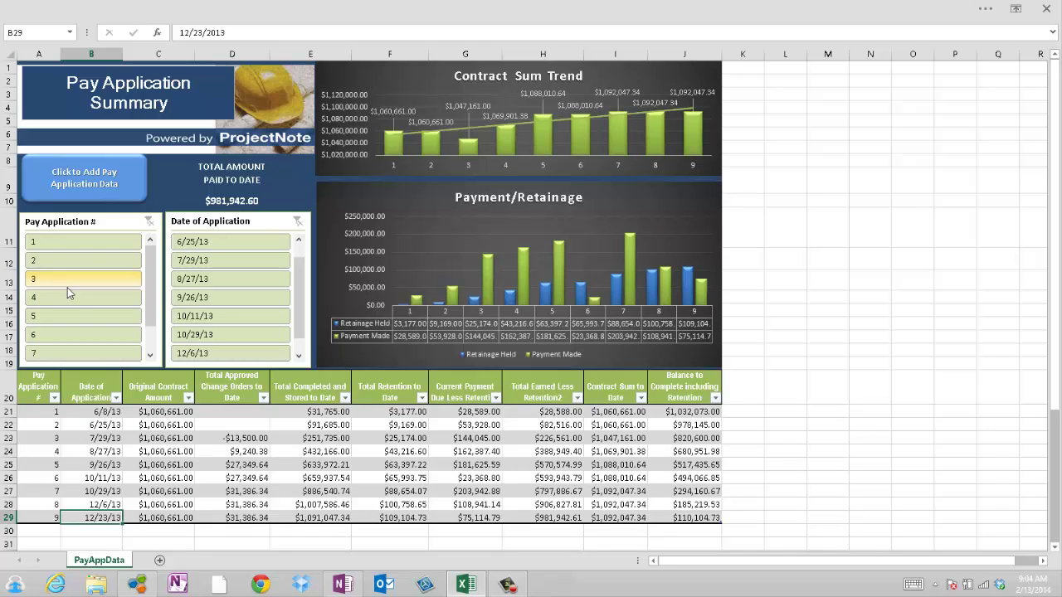
left_click(70, 244)
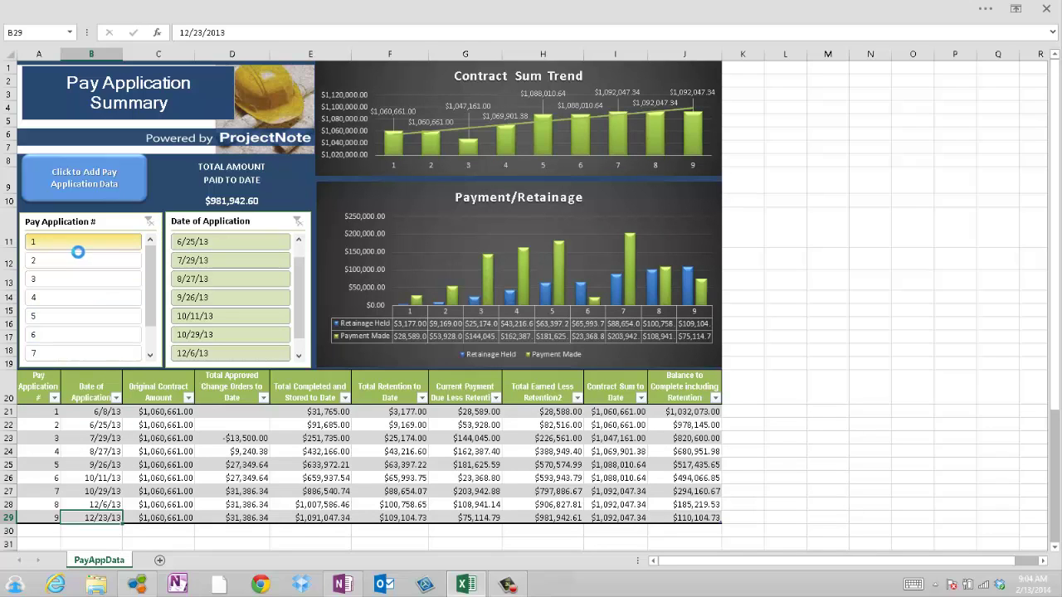
left_click(67, 300)
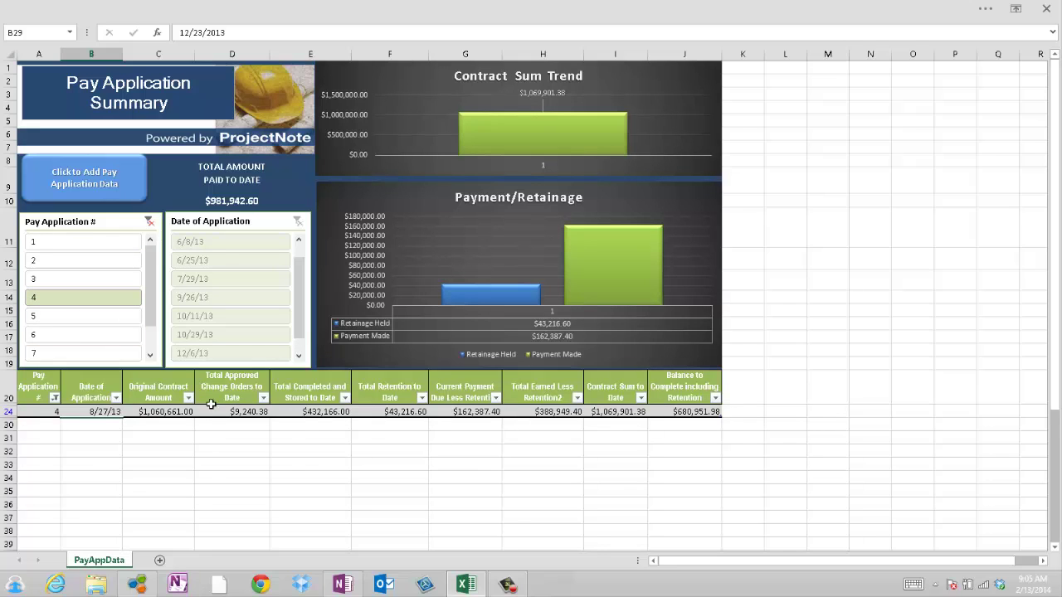
left_click(150, 222)
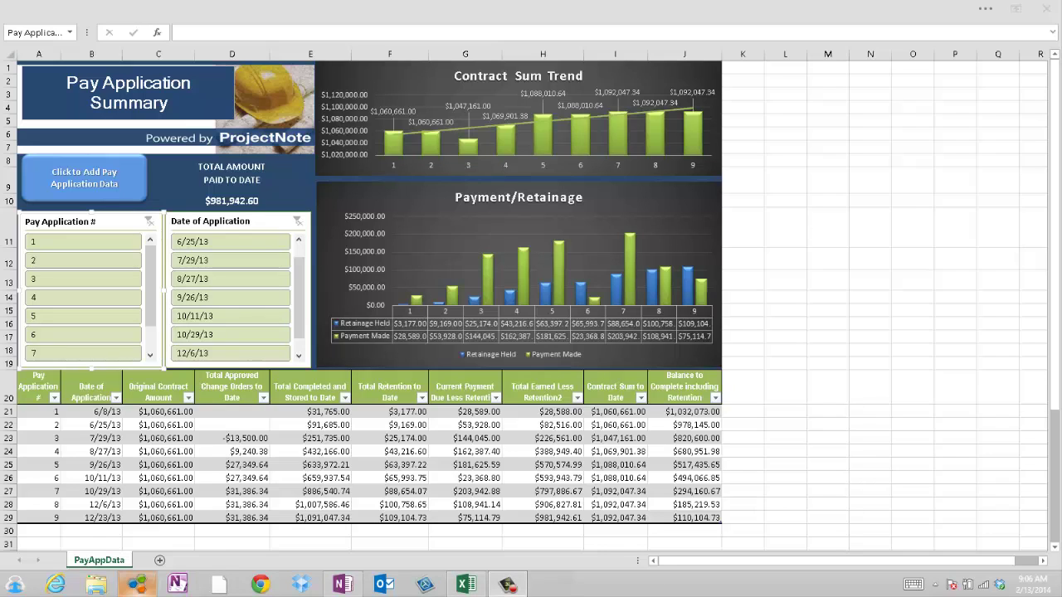
- Bring up the Pay App 10 PDF and start a Pay Application Entry Form record with number 10, date 1/24/14 and original contract amount 1060661.00
left_click(140, 586)
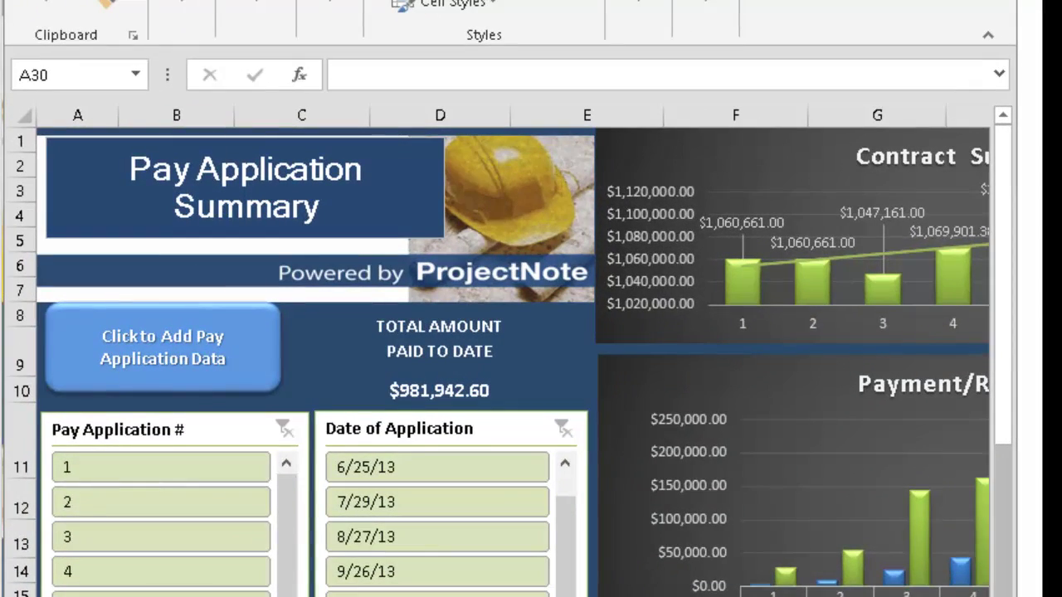
left_click(166, 349)
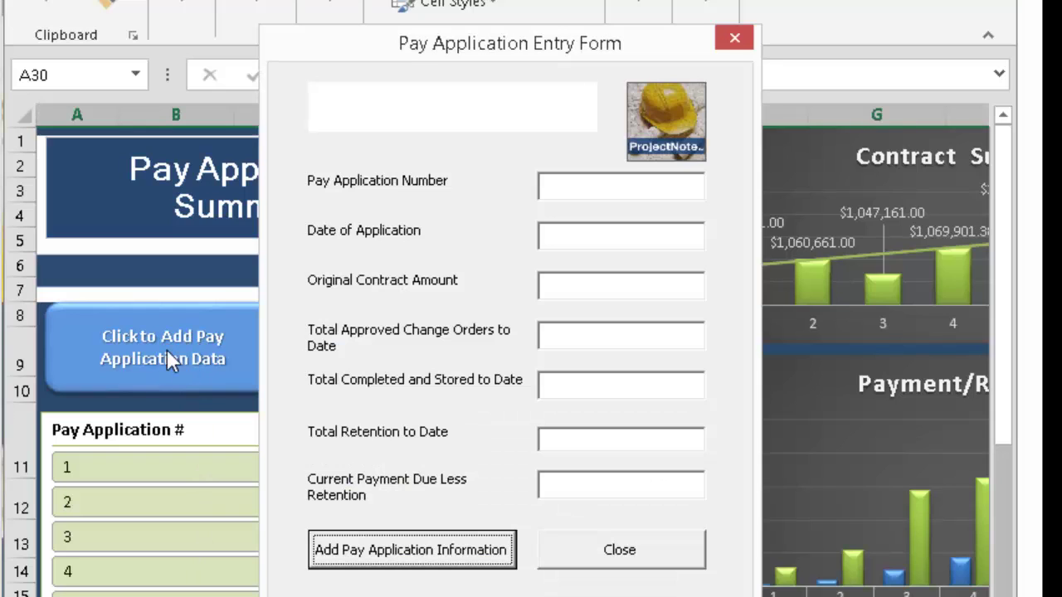
left_click(590, 193)
type("10")
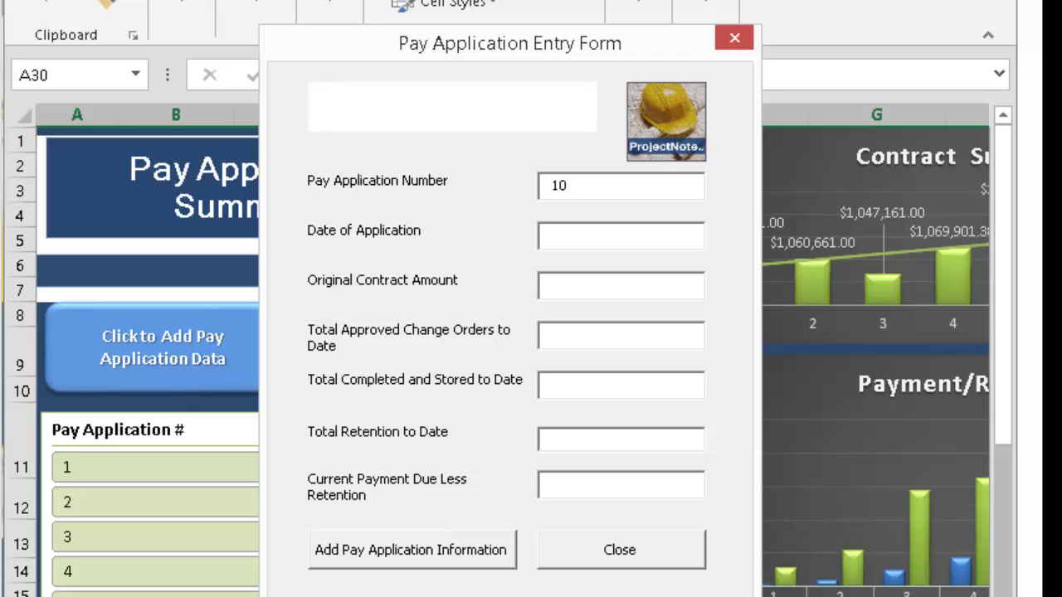
left_click(579, 237)
type("1/24/14")
left_click(619, 293)
type("1060661.00")
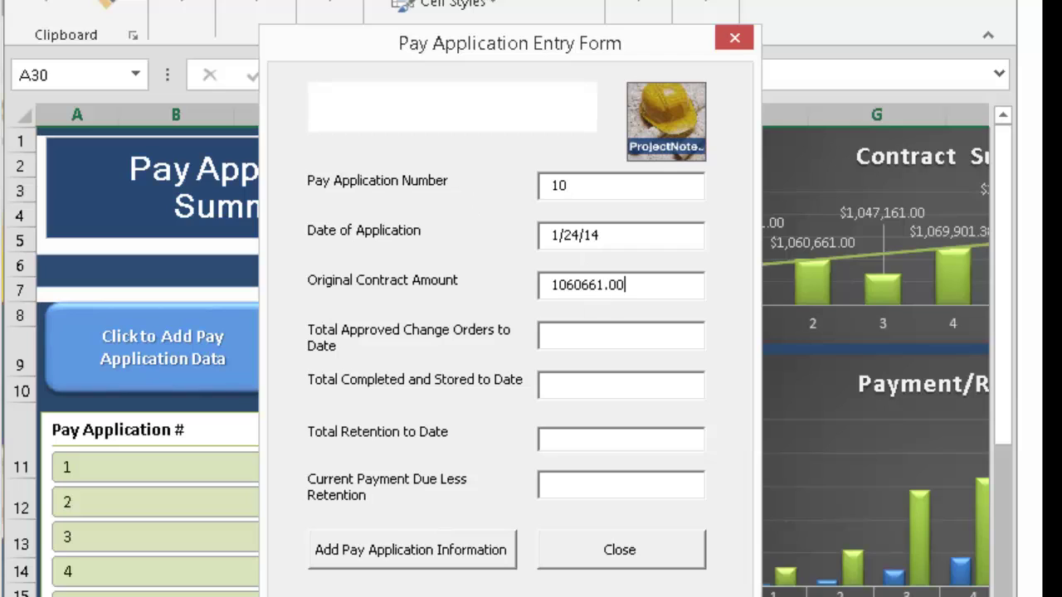
- Enter 31386.34 approved change orders, 1092047.34 completed and stored, 0 retention and 110104.73 current payment due, add the record and close the form
left_click(667, 349)
type("31386.34")
left_click(571, 398)
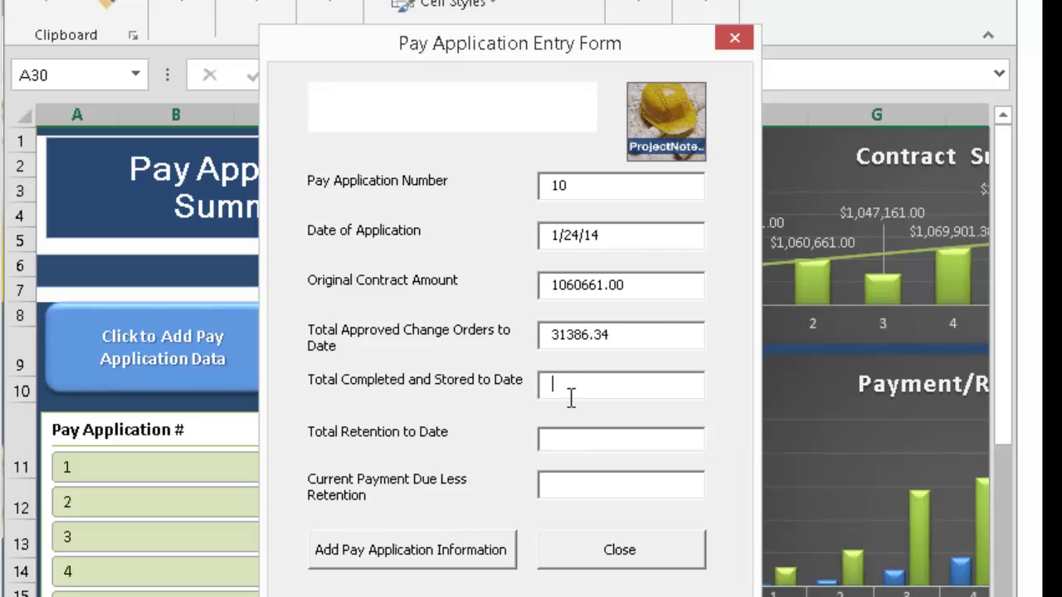
type("1092047.34")
left_click(609, 455)
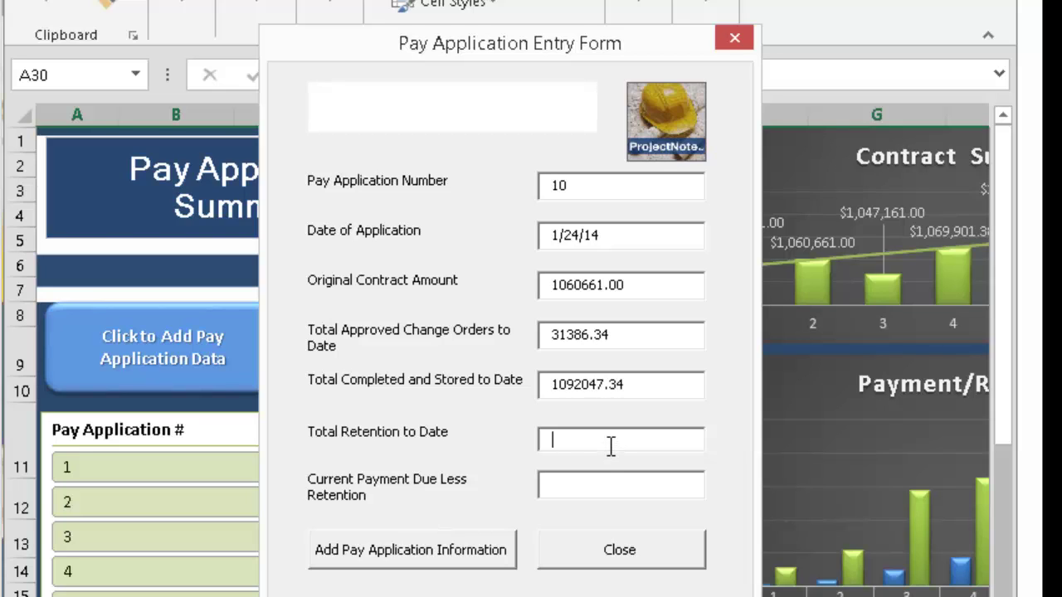
type("0")
left_click(617, 495)
type("110104.73")
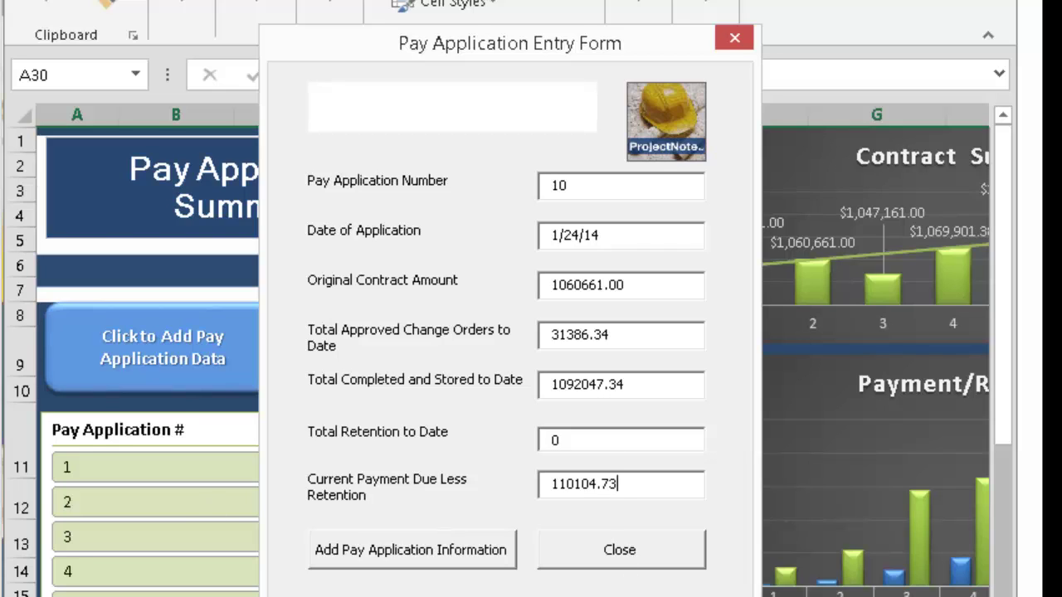
left_click(408, 556)
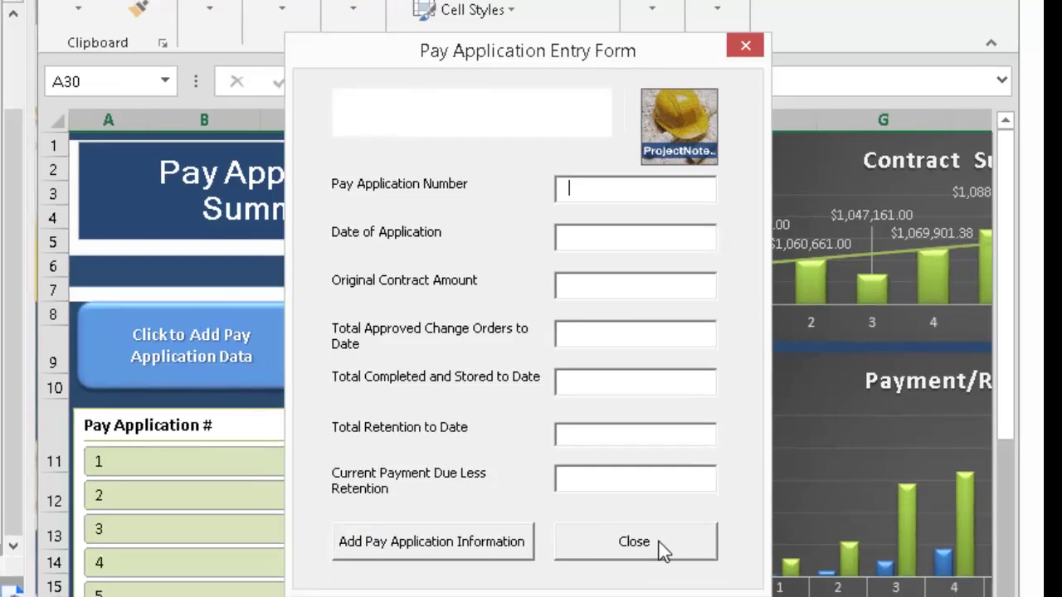
left_click(662, 562)
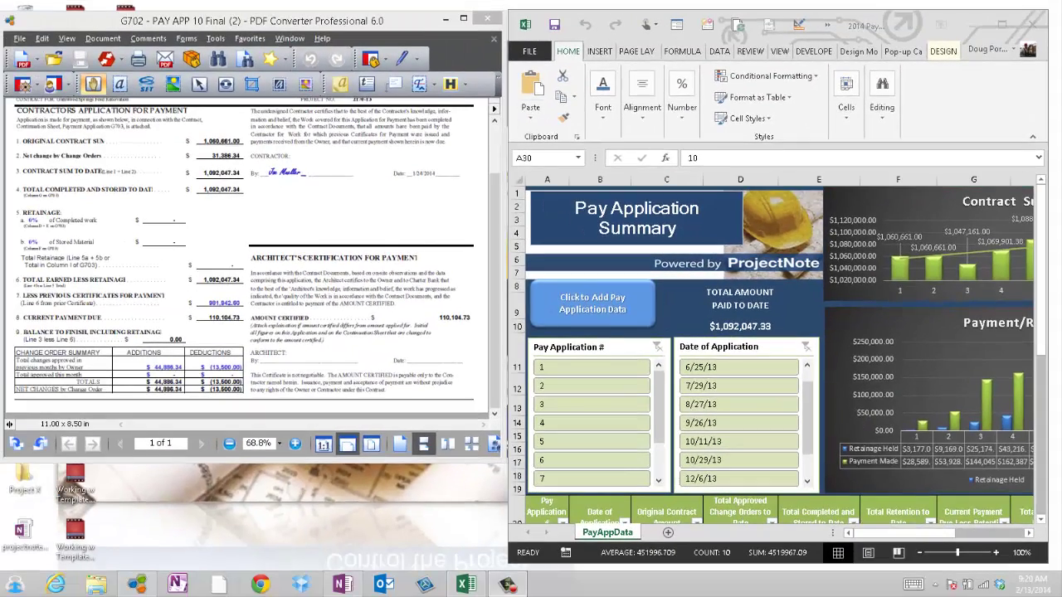
- Maximize the workbook to check the new pay application 10 row and the charts, and save the workbook
left_click(993, 27)
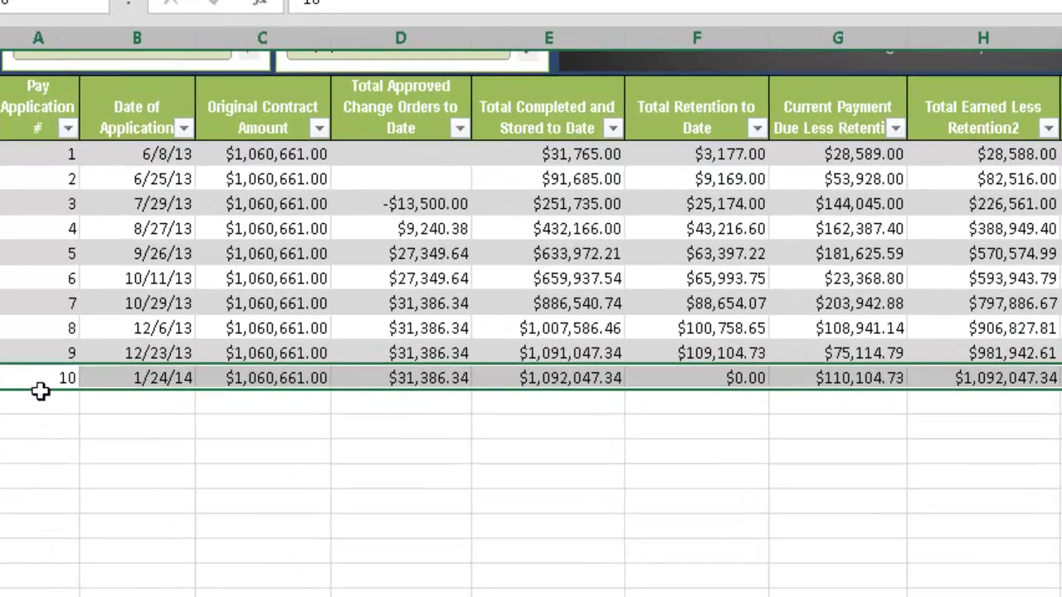
left_click(555, 455)
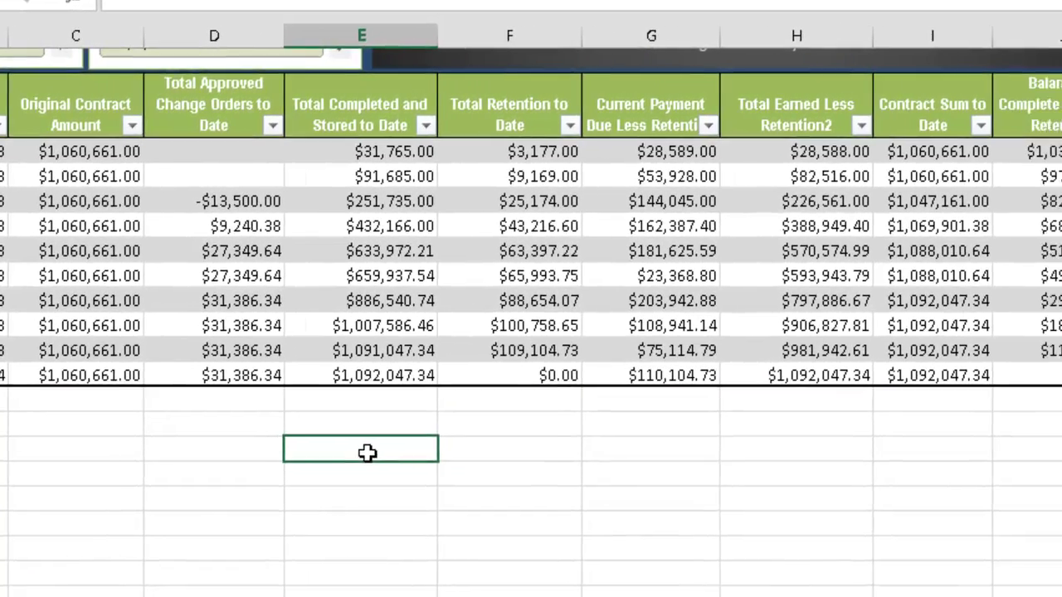
scroll(554, 453, "up", 8)
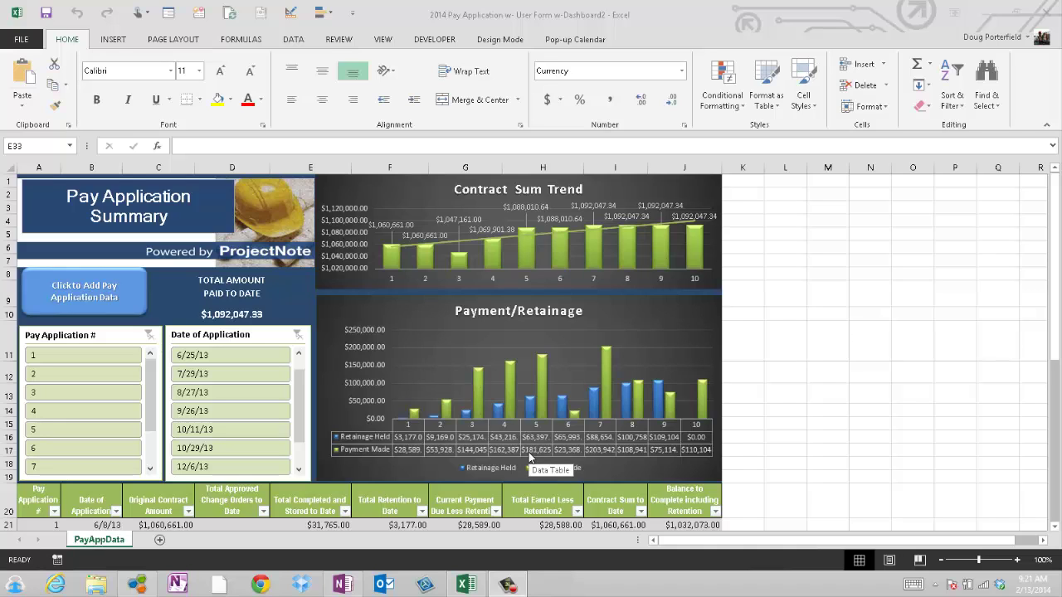
left_click(45, 15)
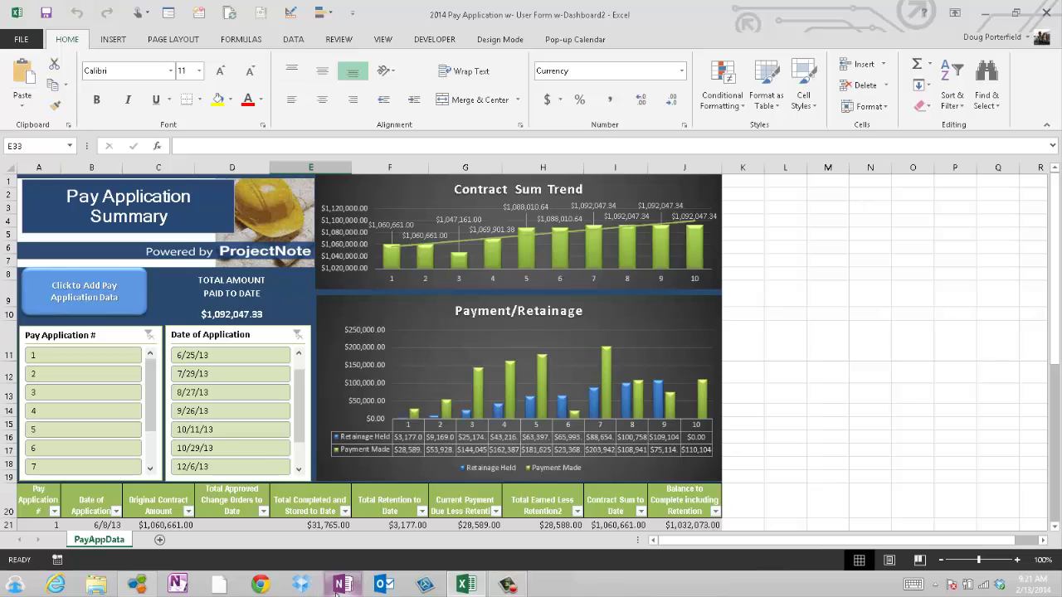
- Switch to OneNote and add a new page to the Pay App section
mouse_move(347, 592)
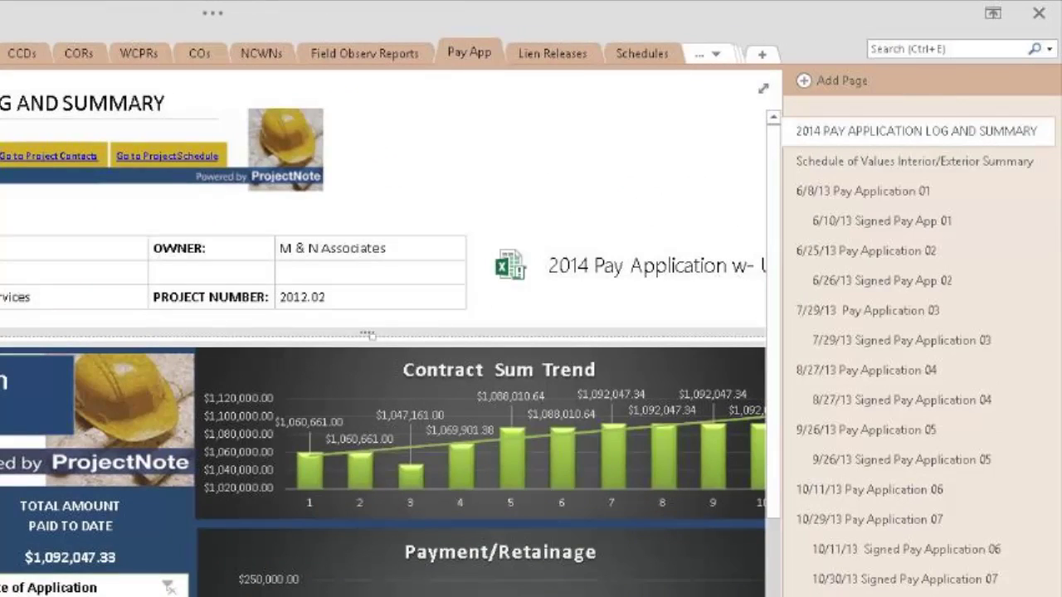
left_click(832, 81)
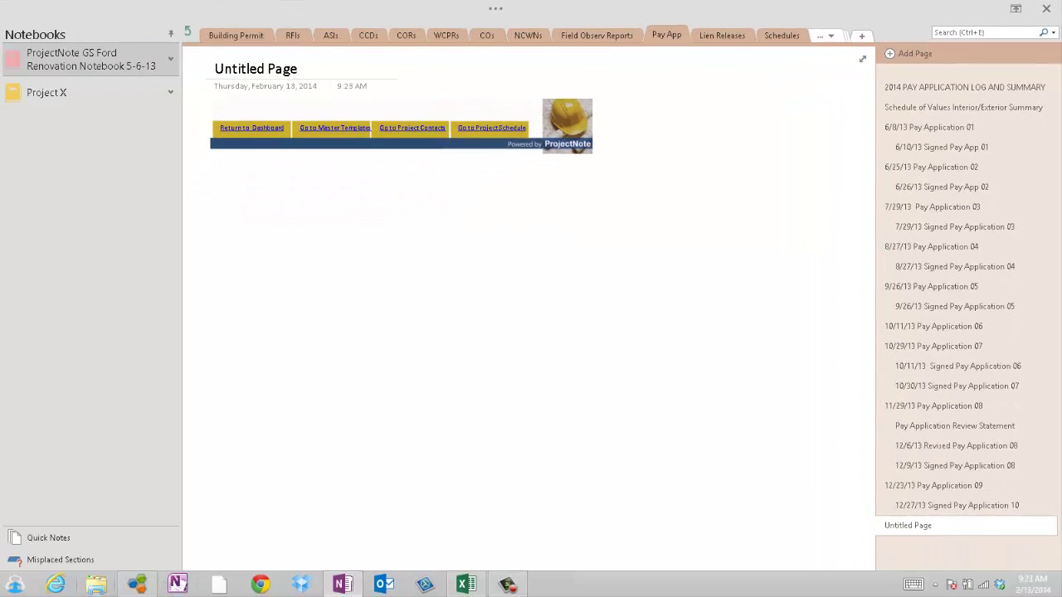
- Bring up the Pay App 10 PDF and start printing it with Send To OneNote 2013 as the printer
left_click(126, 589)
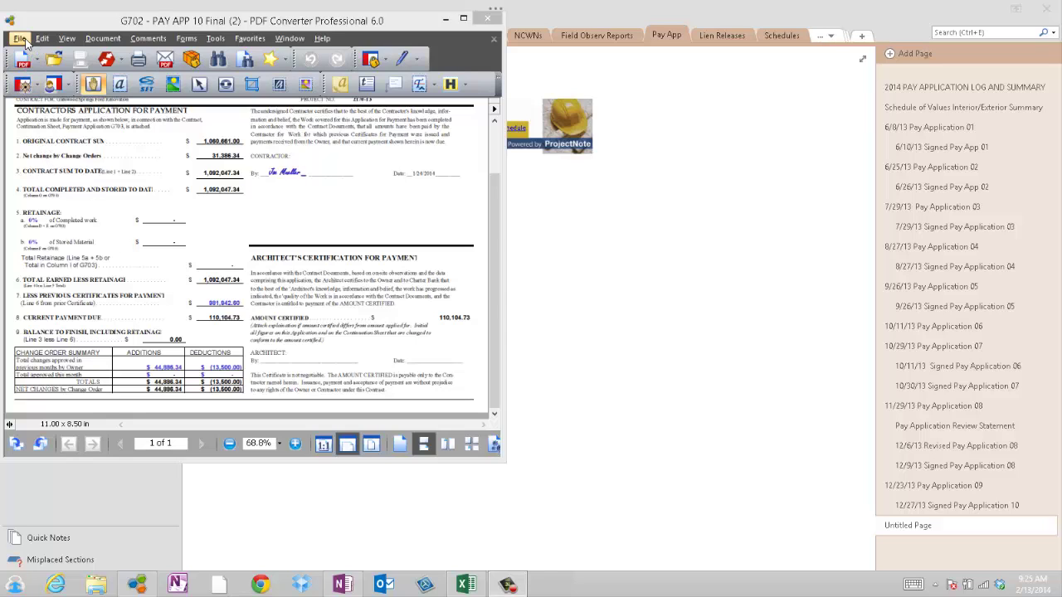
left_click(20, 39)
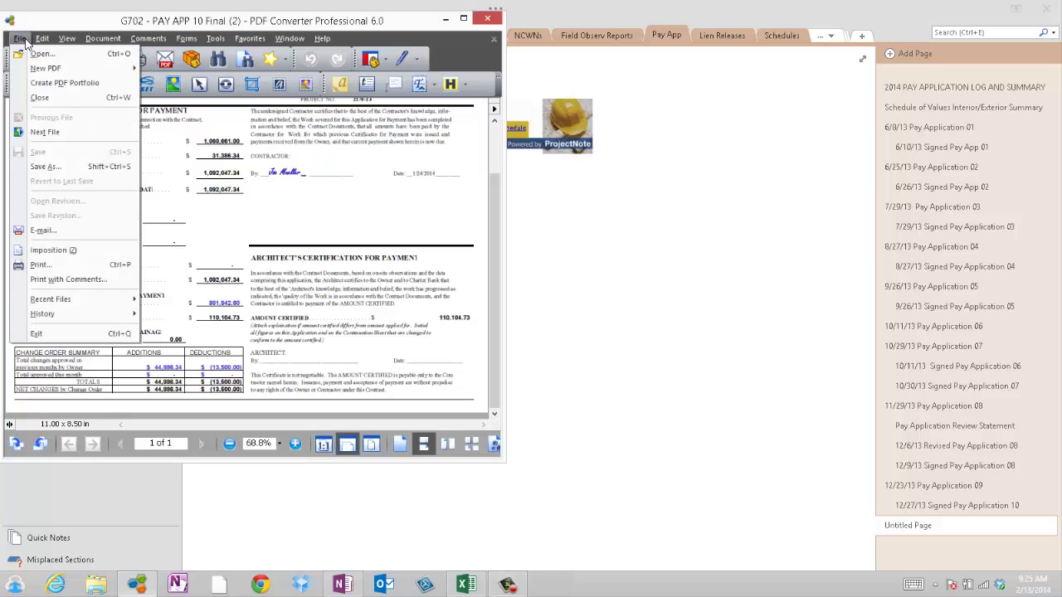
left_click(39, 265)
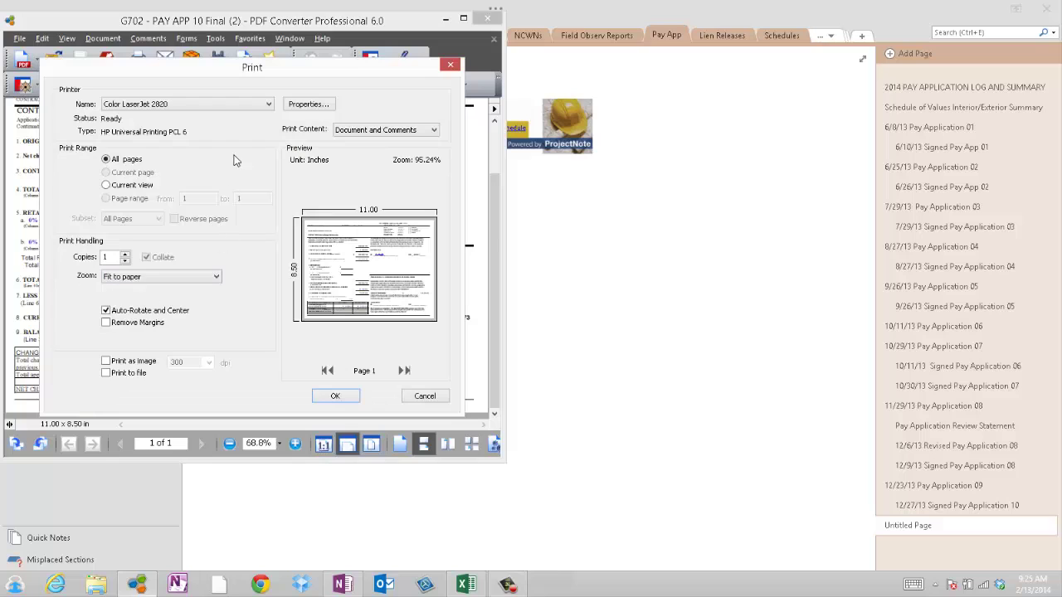
left_click(269, 105)
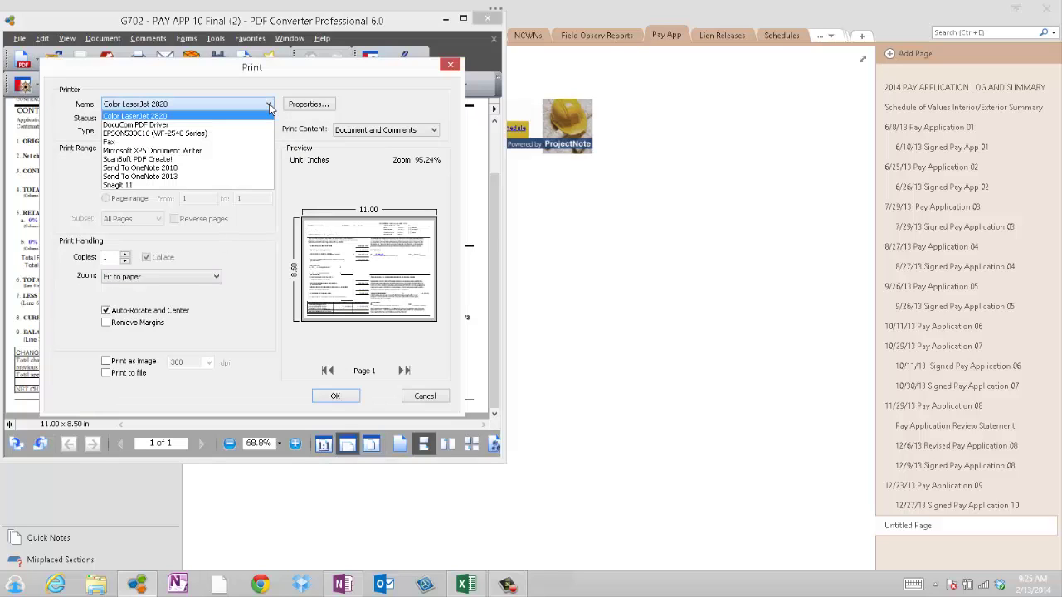
left_click(215, 181)
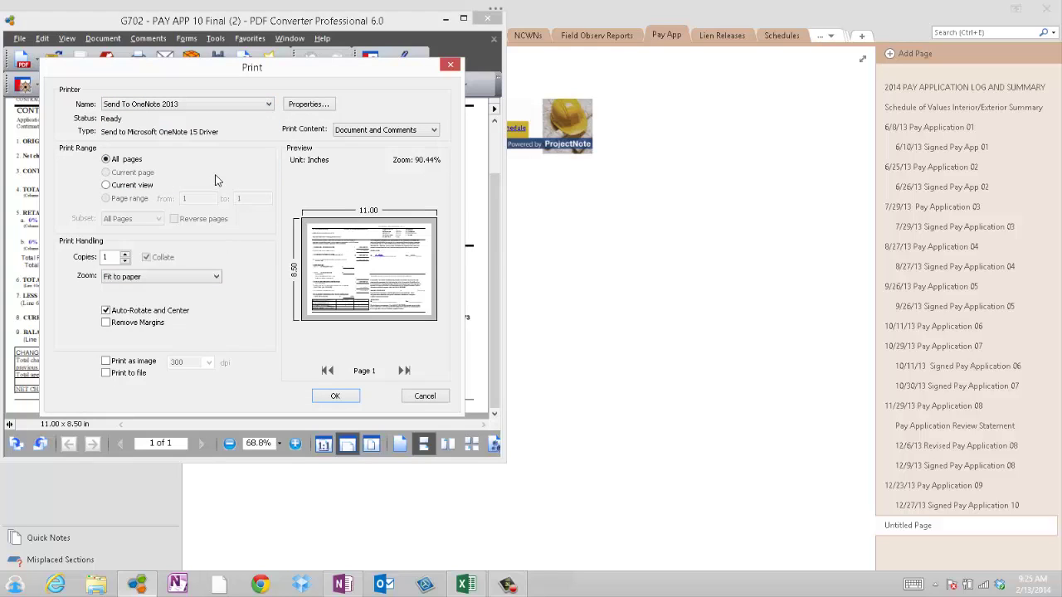
- Set the print orientation to Landscape, print the pay application to the OneNote page and close the PDF
left_click(324, 110)
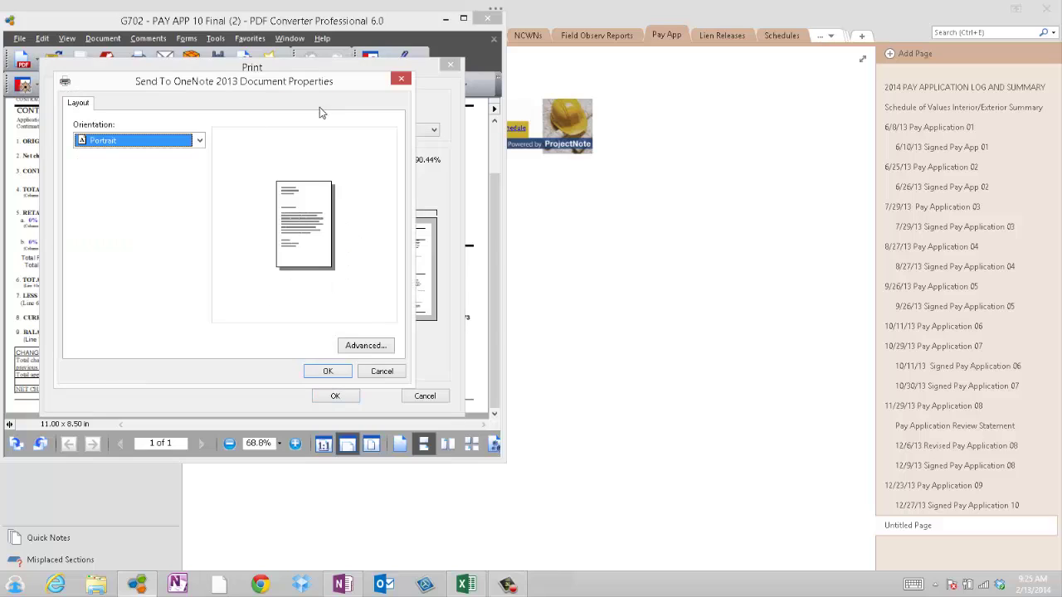
left_click(200, 141)
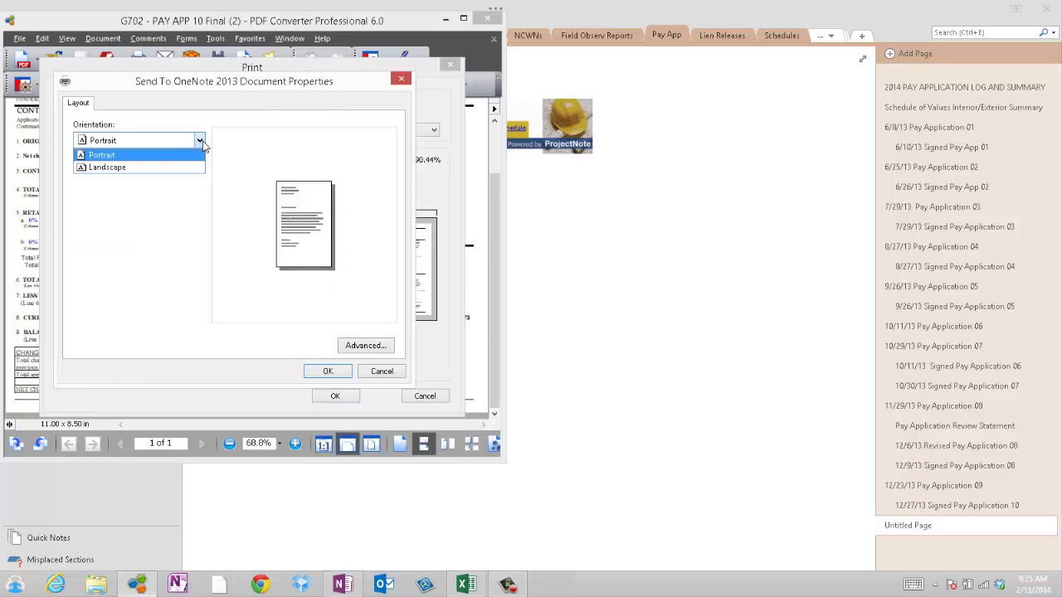
left_click(166, 168)
left_click(328, 371)
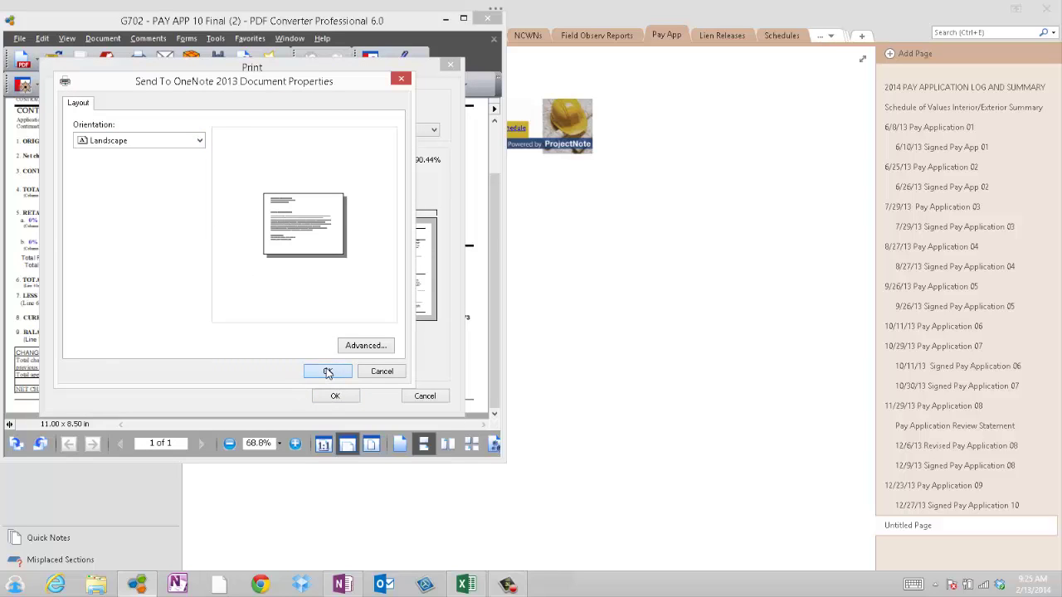
left_click(336, 395)
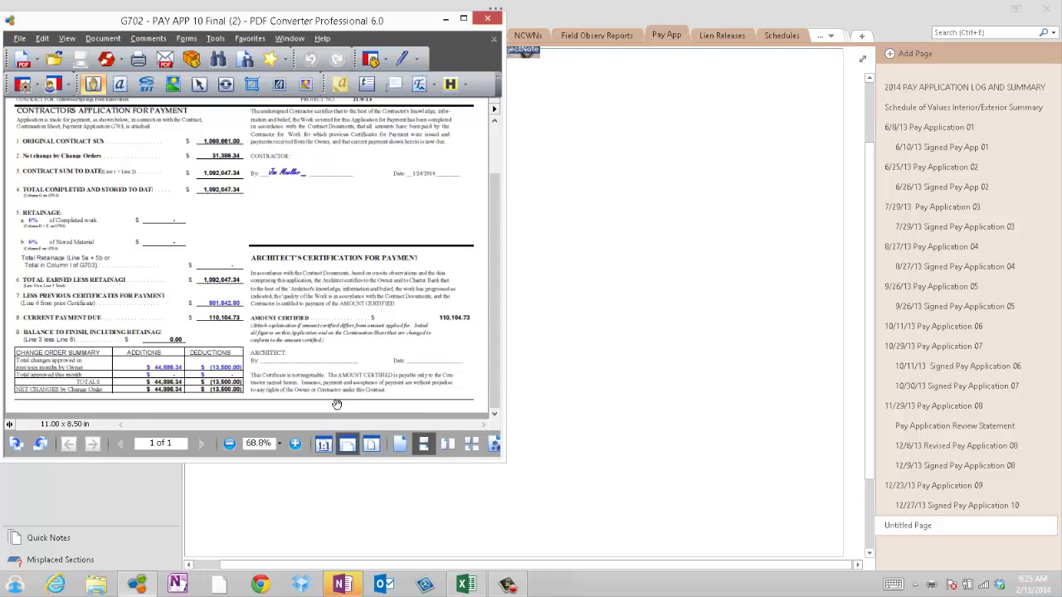
left_click(488, 20)
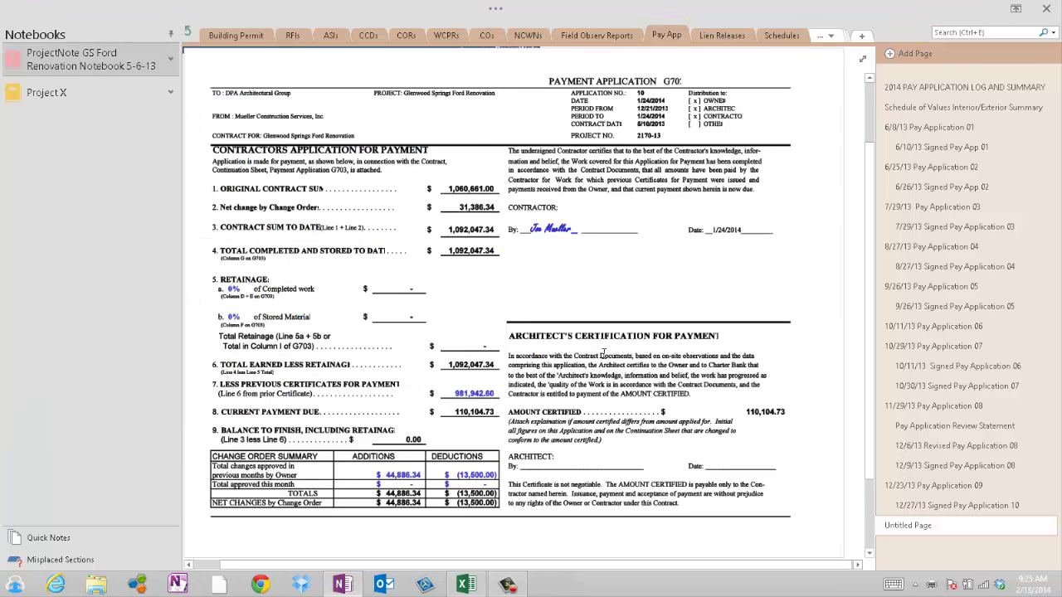
- Title the new page holding the printout "1/24/14 Pay Application 10"
scroll(603, 354, "up", 2)
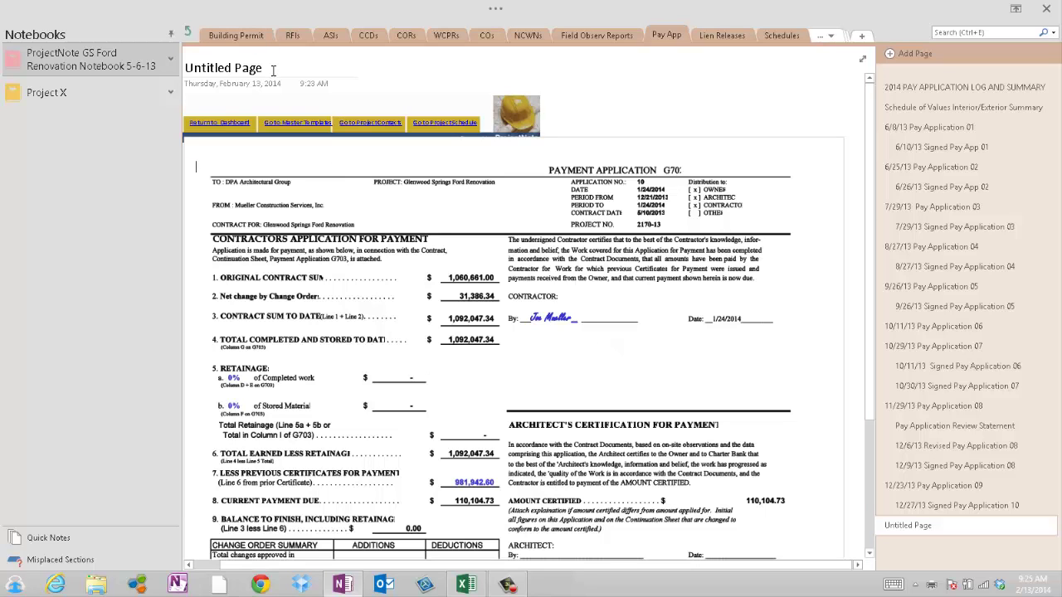
left_click_drag(273, 69, 242, 83)
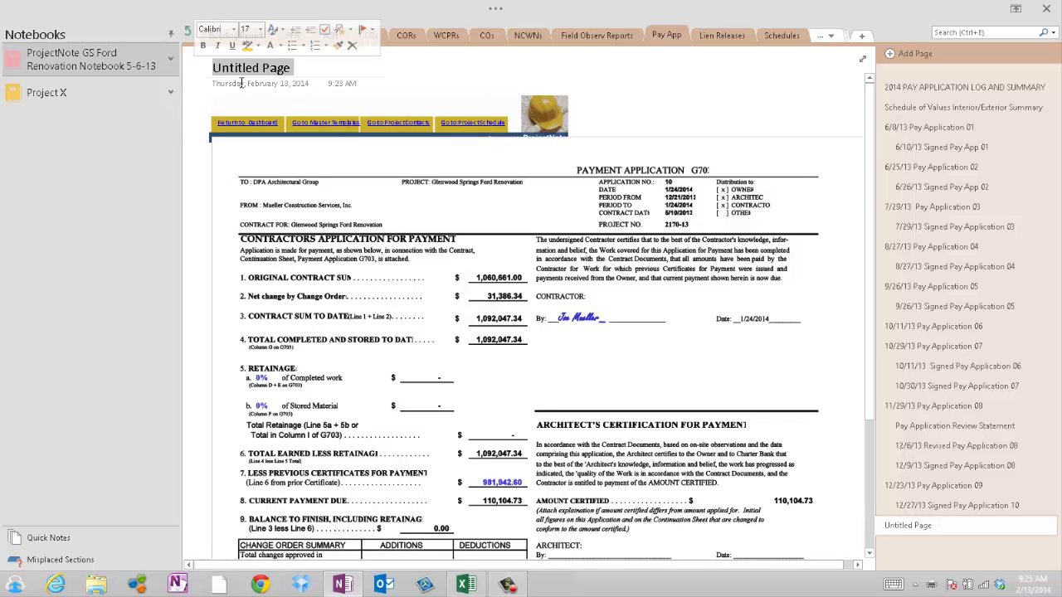
type("1/2")
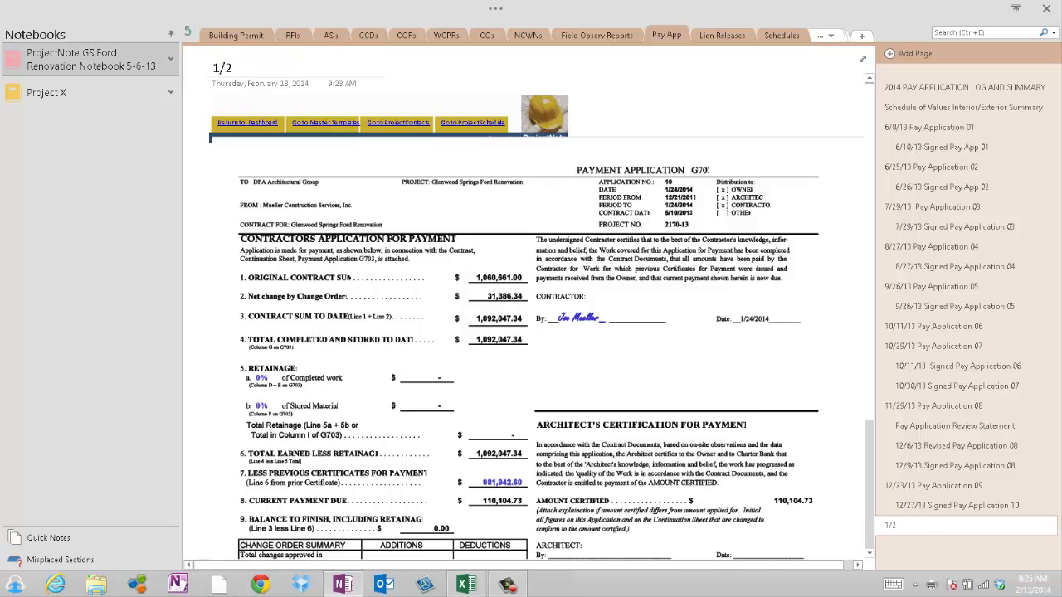
type("4/14 Pay Ap")
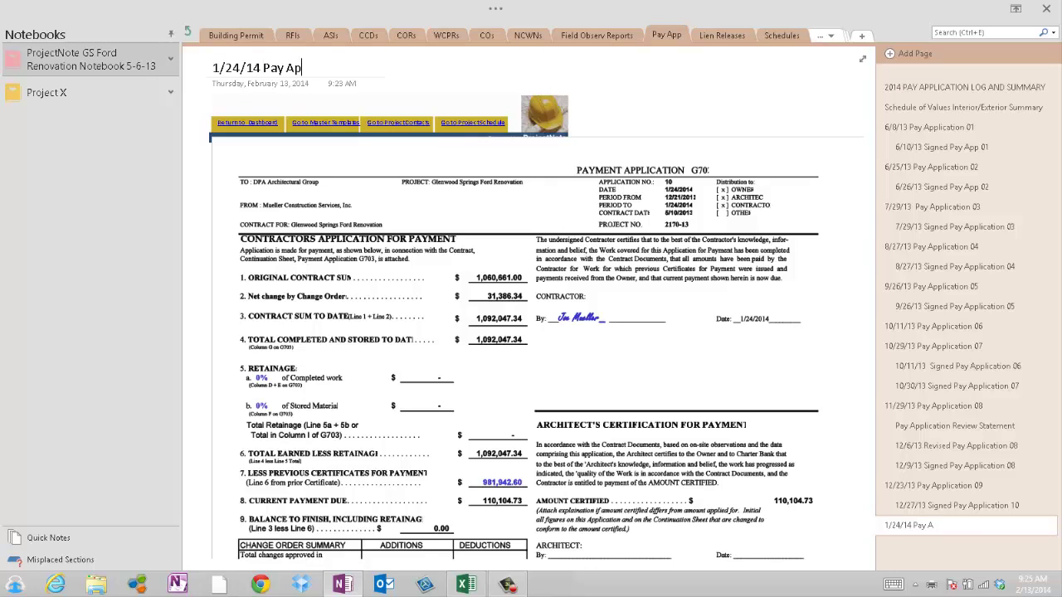
type("plication 10")
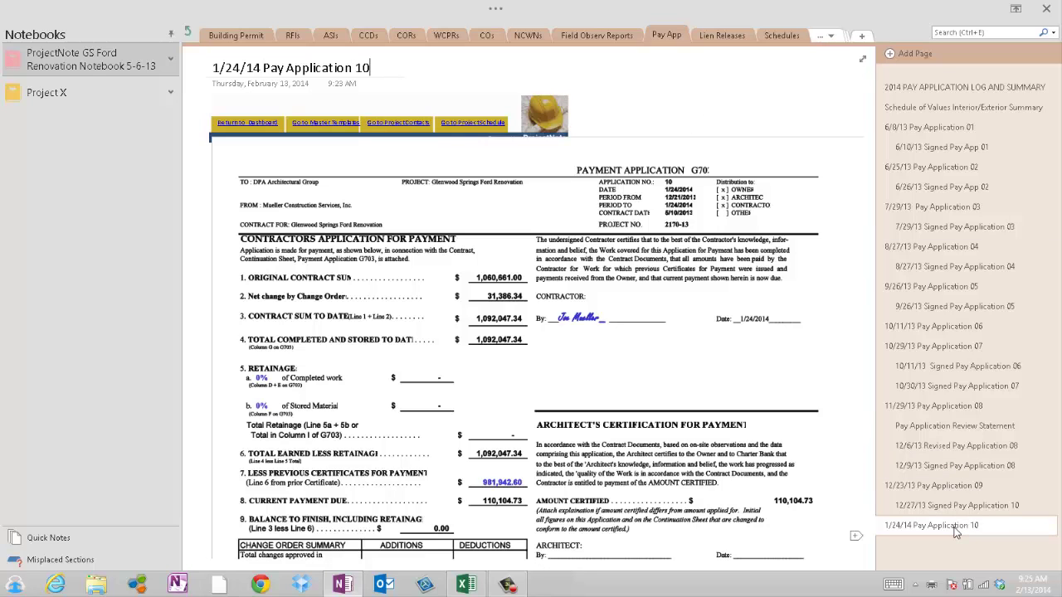
- Open the 2014 Pay Application Log and Summary page and check its charts and the pay application 10 row
left_click(919, 88)
scroll(681, 362, "down", 2)
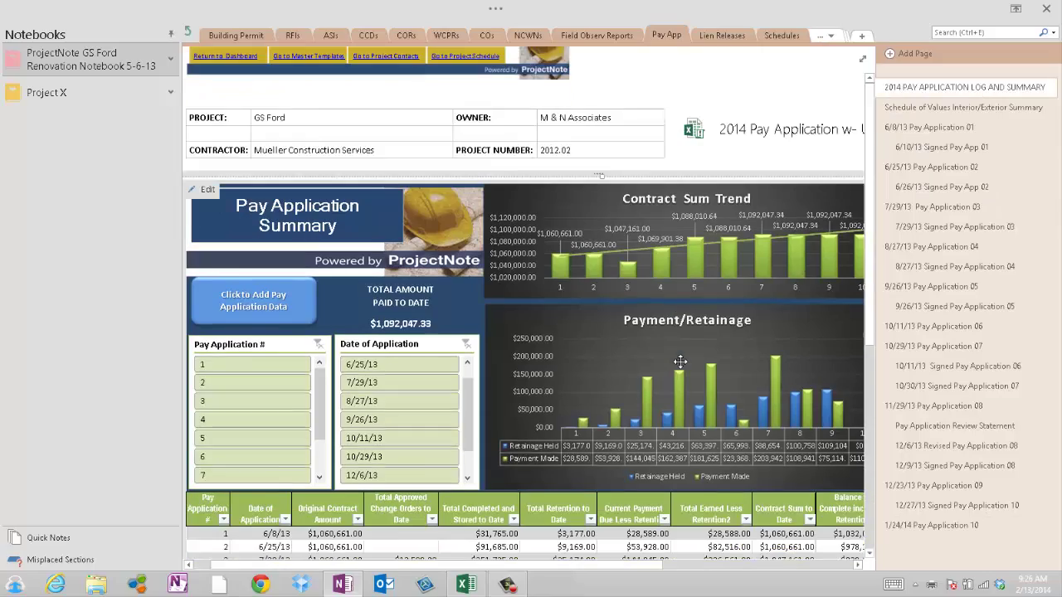
scroll(681, 361, "down", 3)
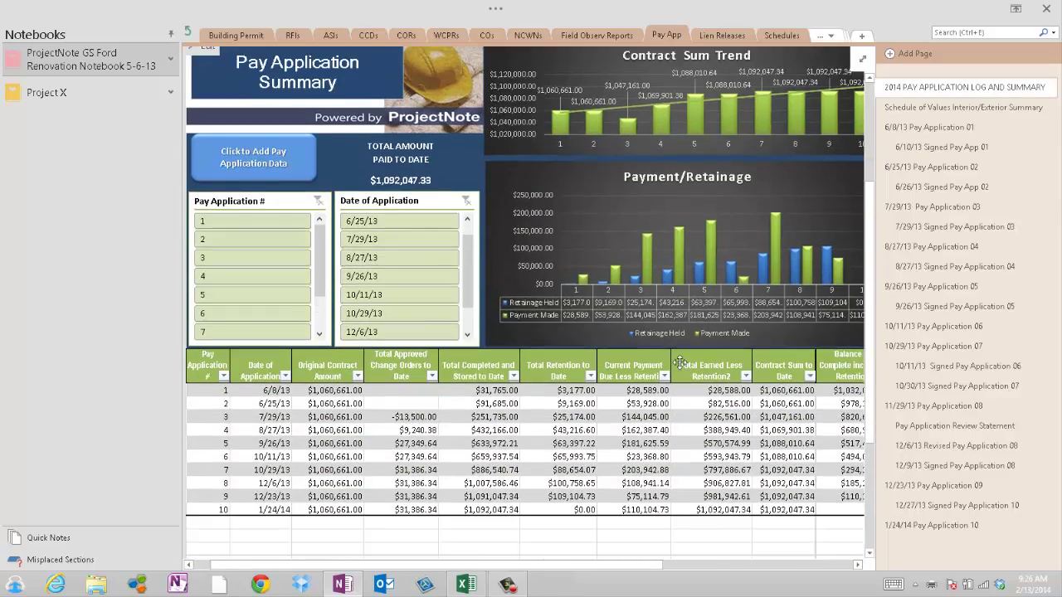
scroll(680, 363, "up", 3)
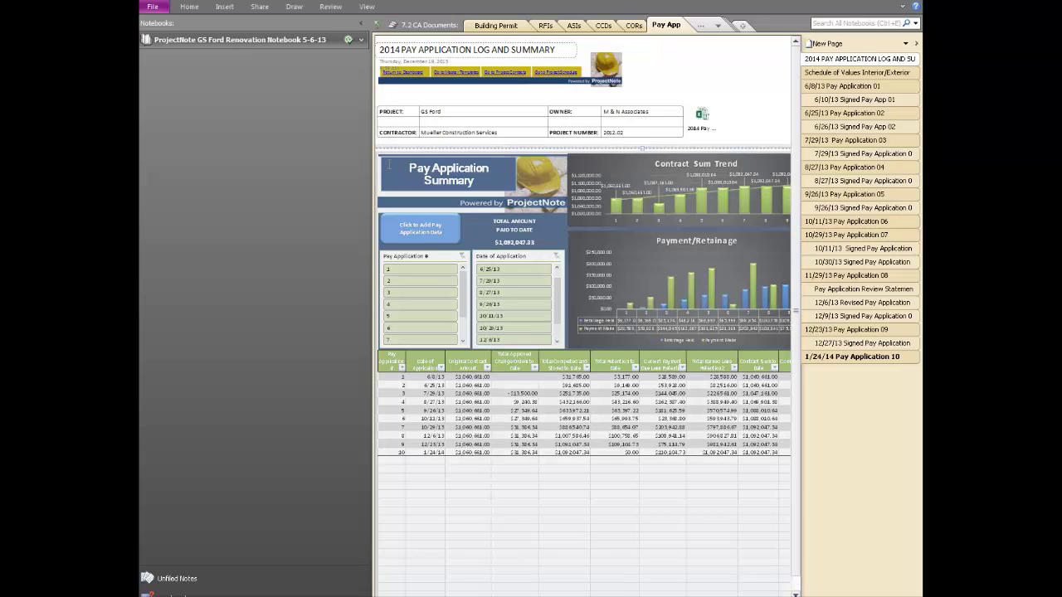
- Open the 2014 Pay Application workbook attached to the log page and enable its macros
left_click(701, 114)
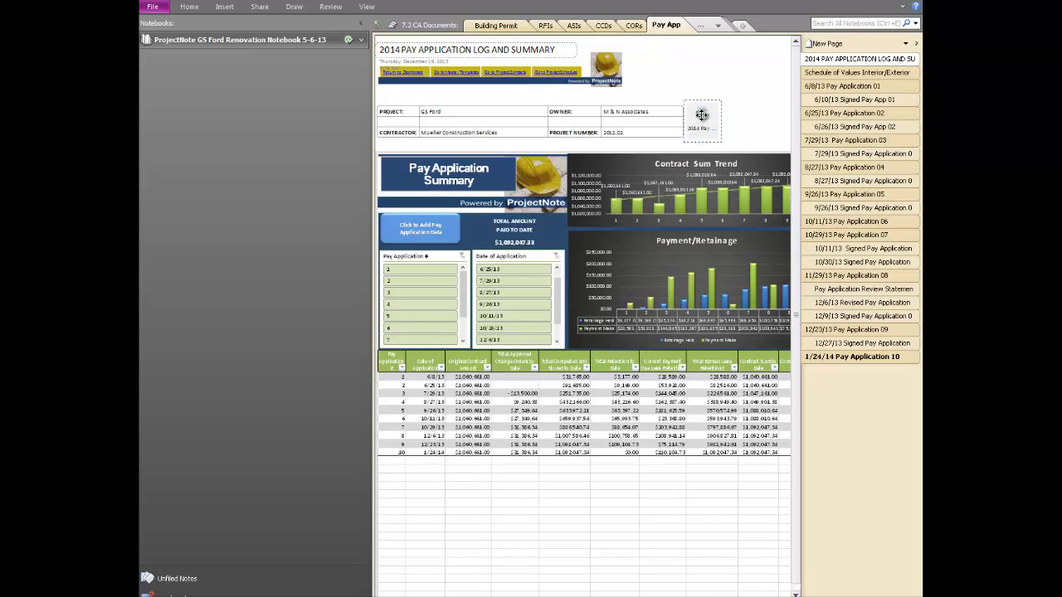
right_click(701, 115)
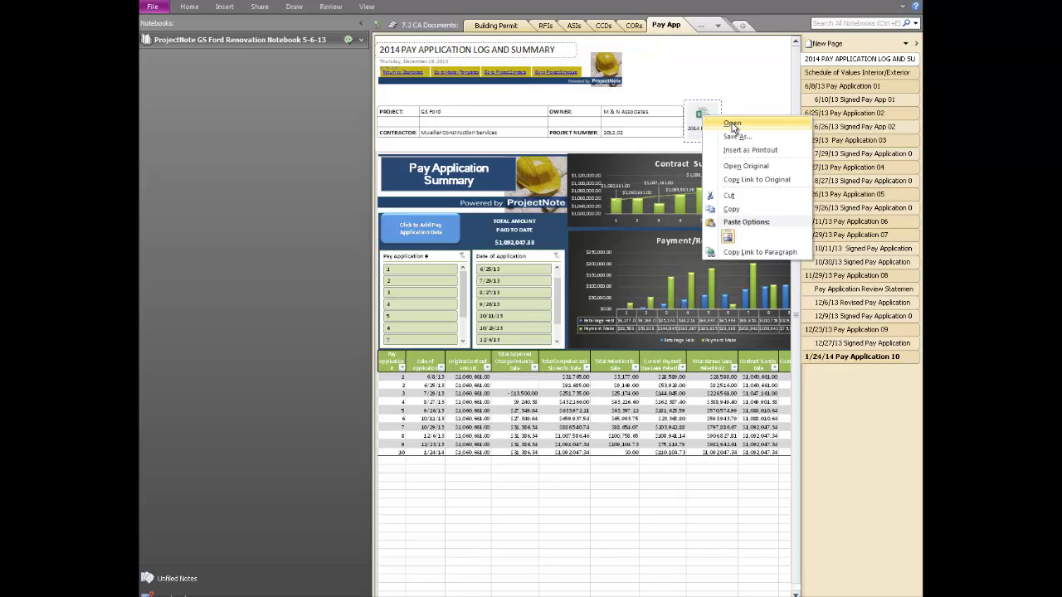
left_click(731, 123)
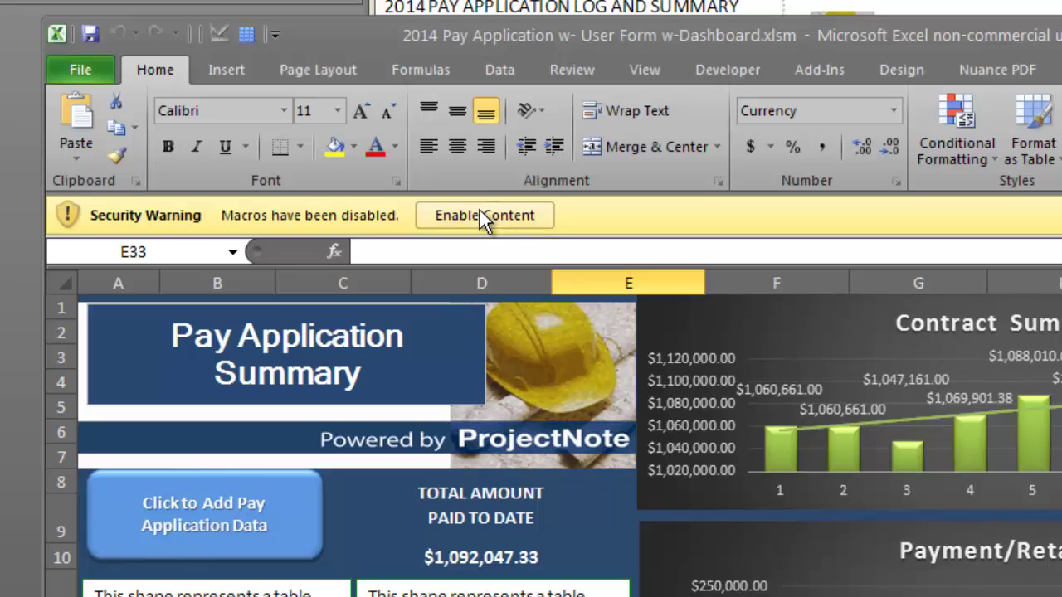
left_click(479, 215)
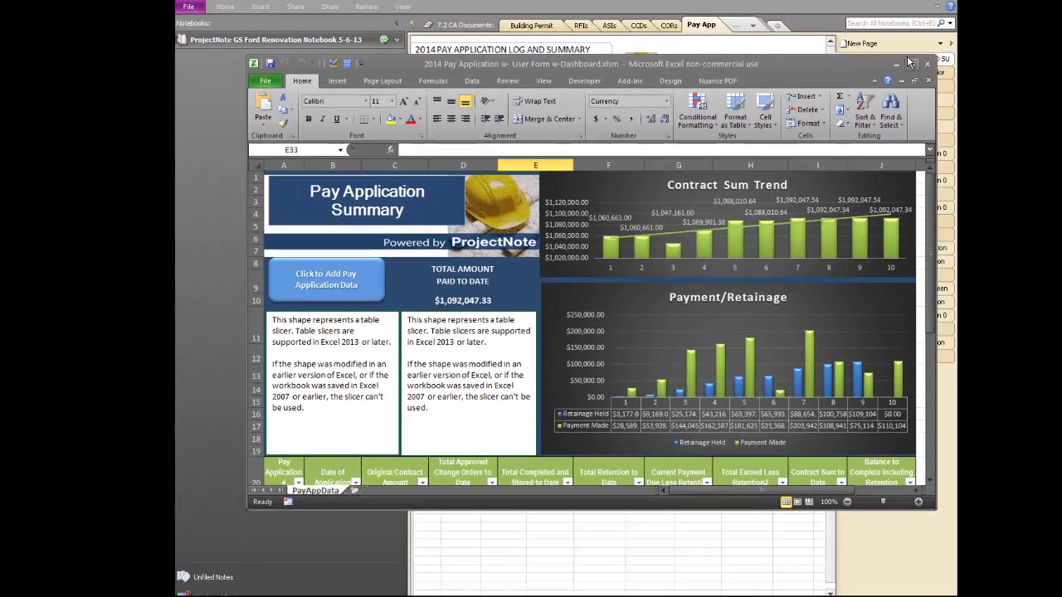
- Maximize the workbook, bring up the Pay Application Entry Form to view its fields, and close the form
left_click(913, 66)
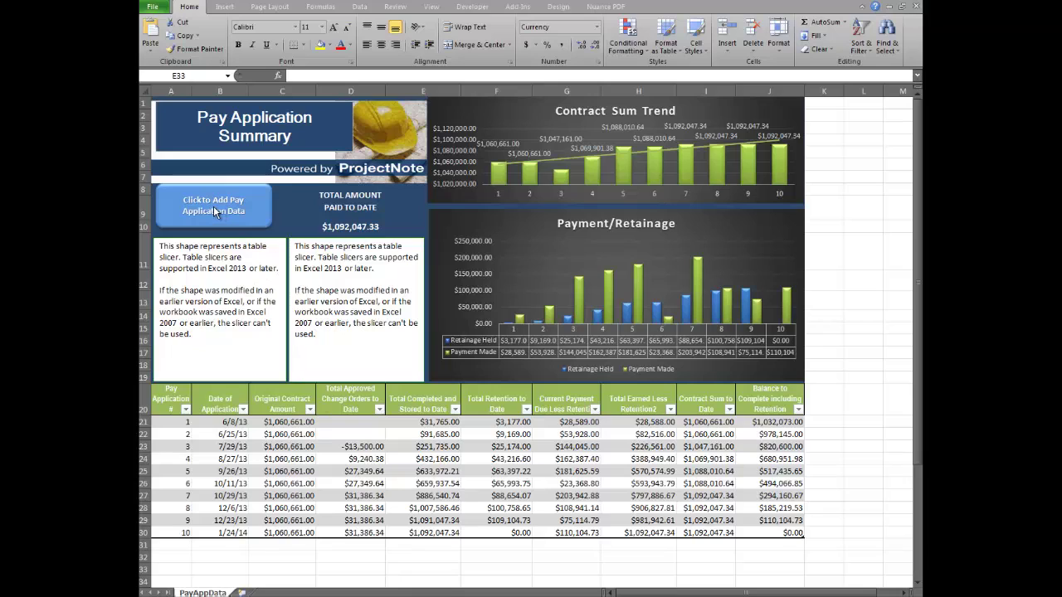
left_click(214, 209)
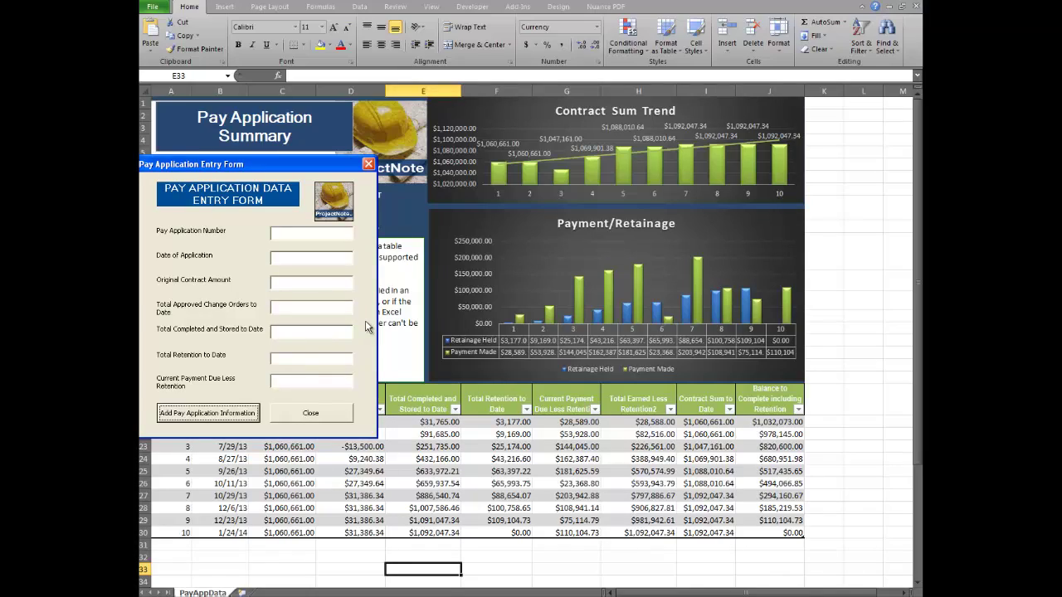
left_click(325, 413)
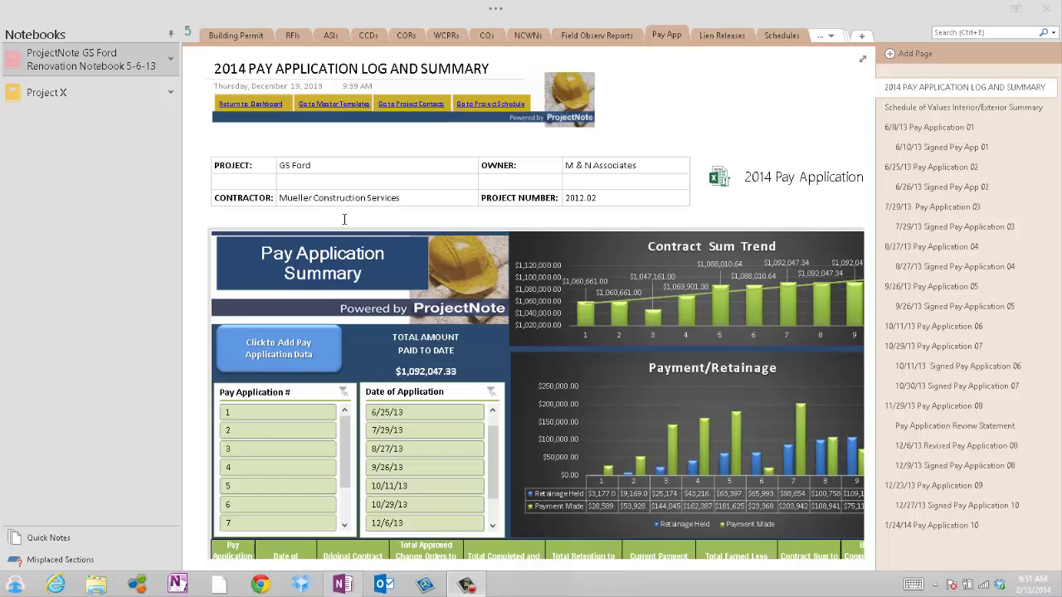
- Return to the project dashboard, go to the Submittals / Shops log and open its embedded spreadsheet for editing
left_click(266, 103)
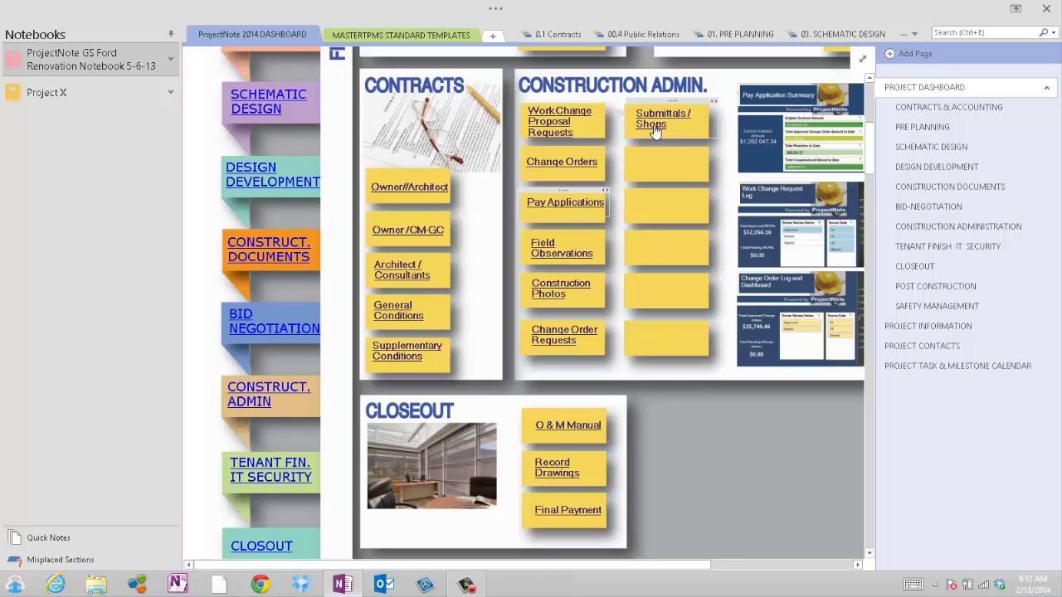
left_click(654, 124)
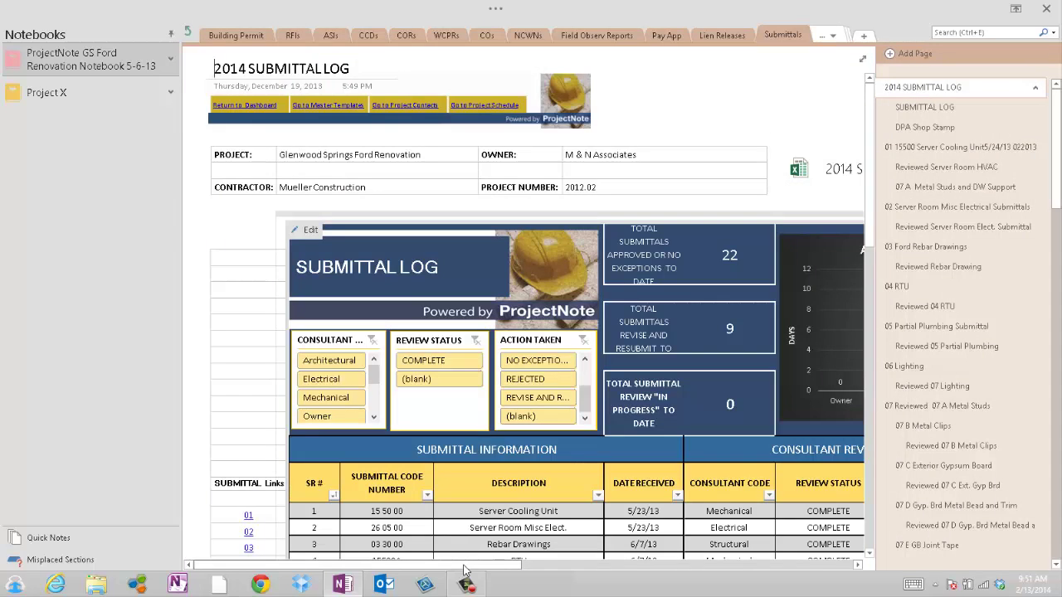
left_click_drag(480, 568, 518, 575)
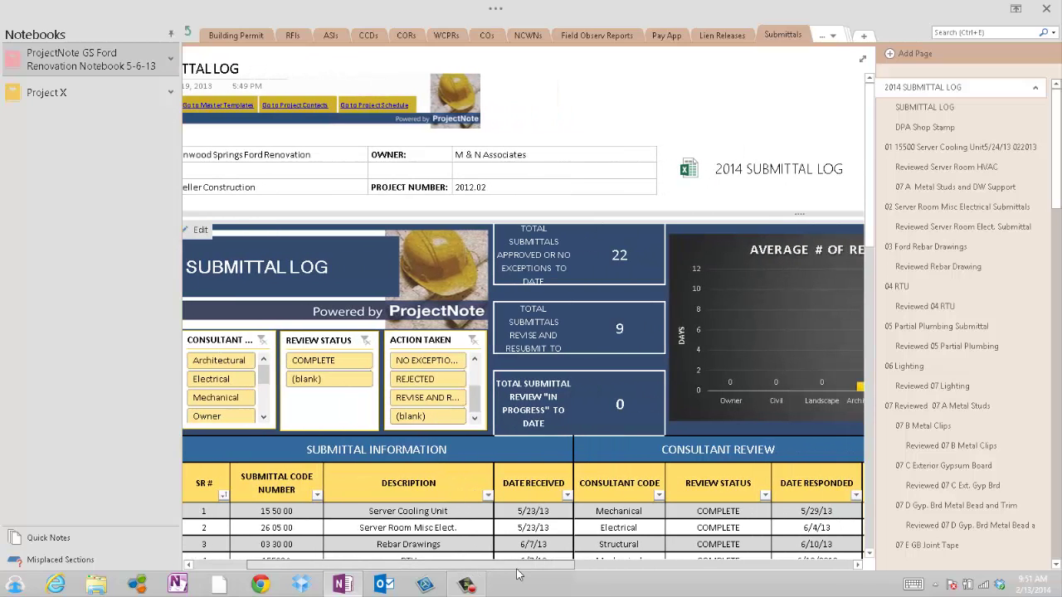
scroll(504, 493, "down", 1)
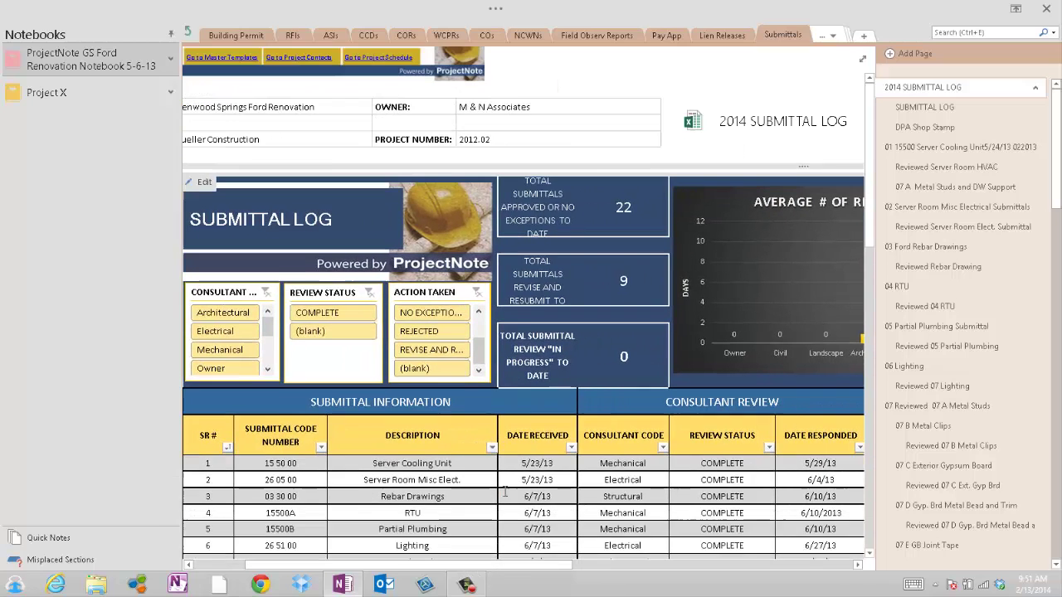
scroll(504, 493, "down", 1)
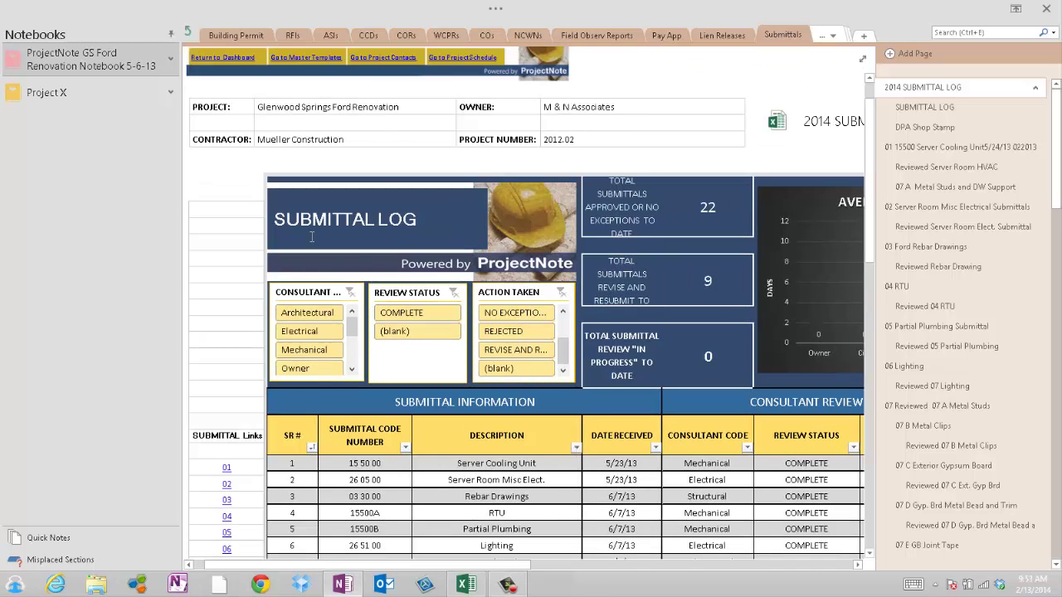
left_click(289, 184)
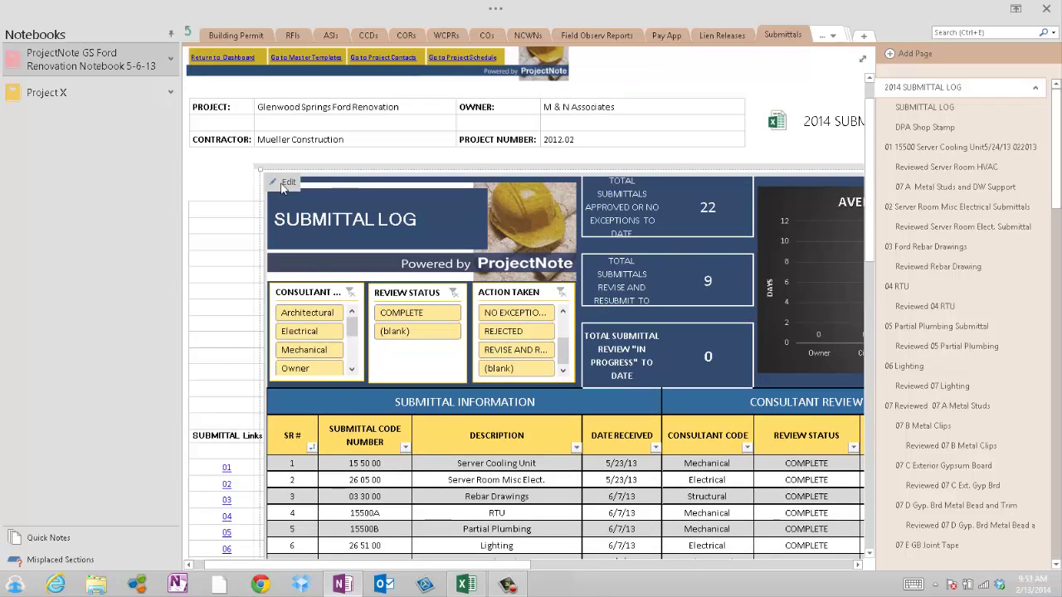
left_click(943, 268)
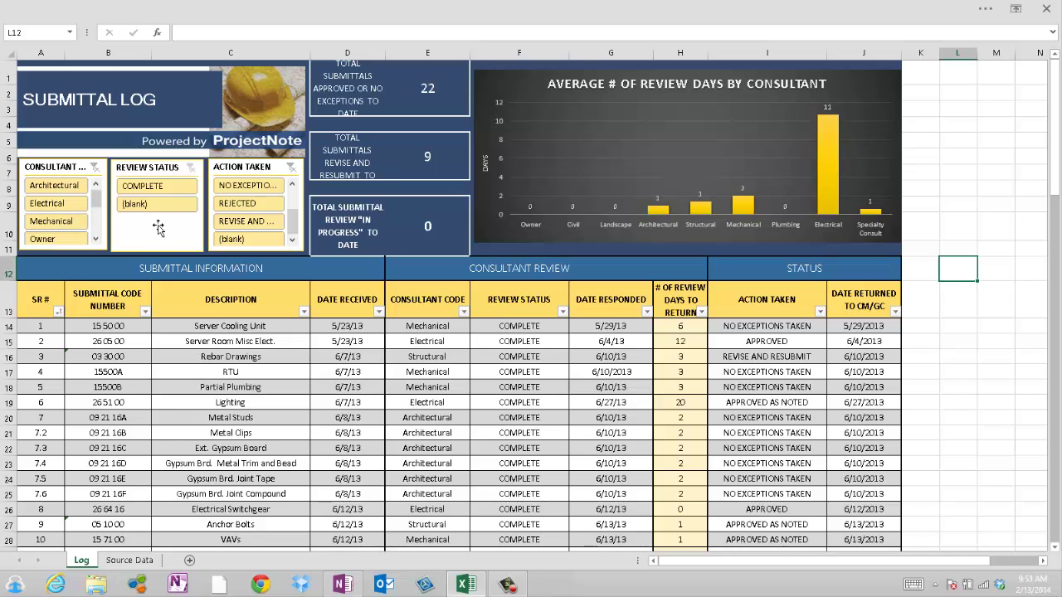
- Filter the submittal log by the Architectural consultant and by Electrical, and clear the consultant filter
left_click(44, 186)
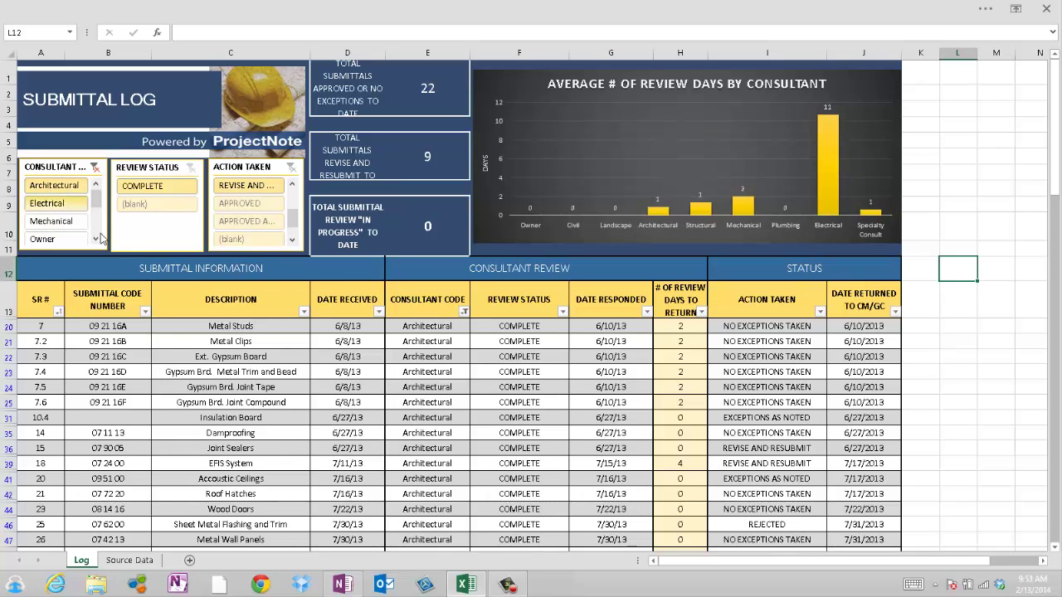
left_click(61, 208)
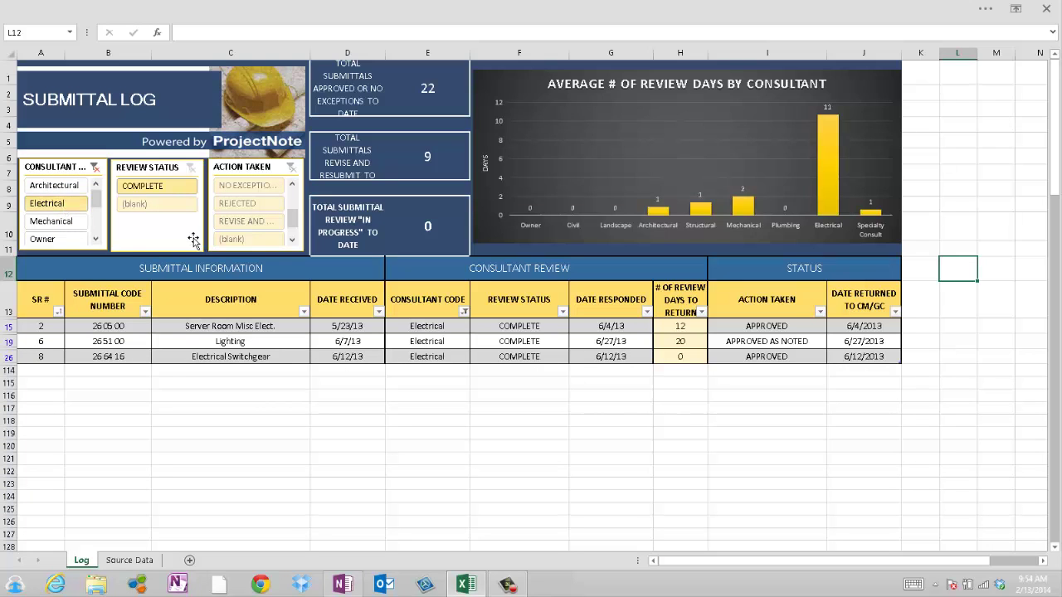
left_click(96, 168)
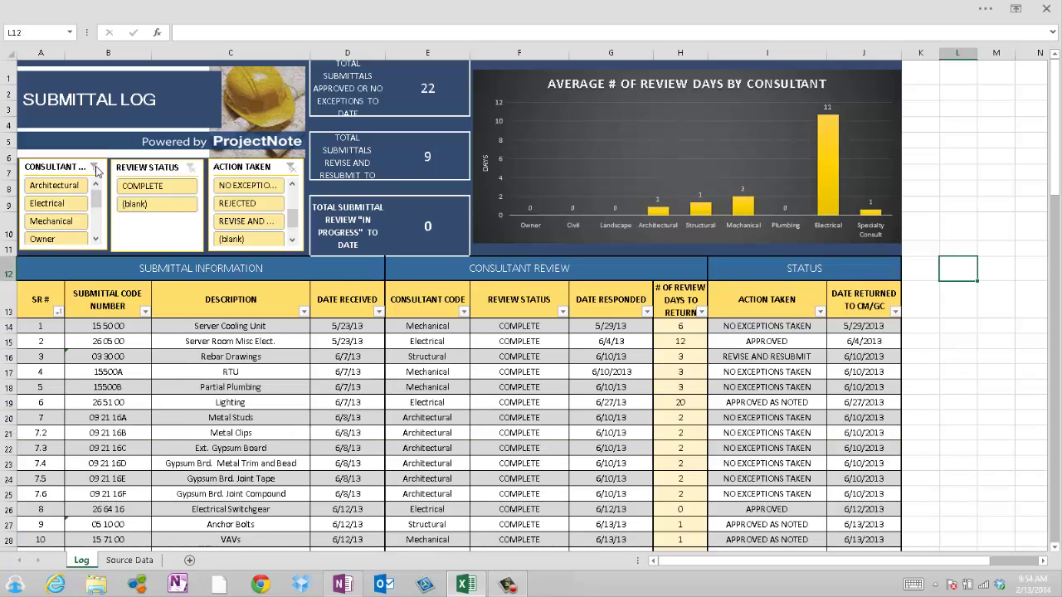
- Filter the submittal log by action taken, first Rejected and then Revise and Resubmit
left_click(247, 206)
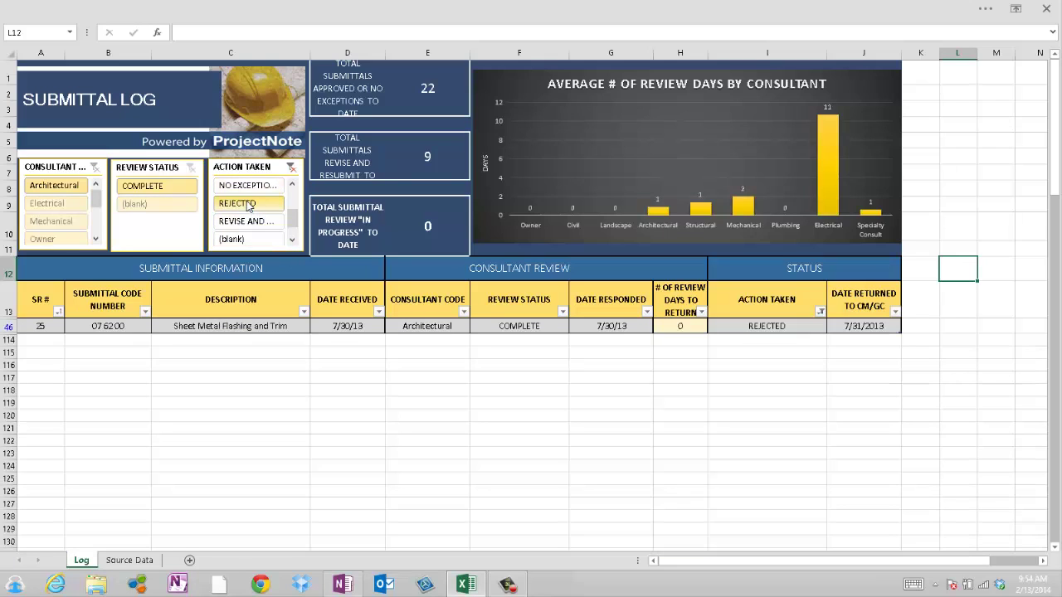
left_click(248, 223)
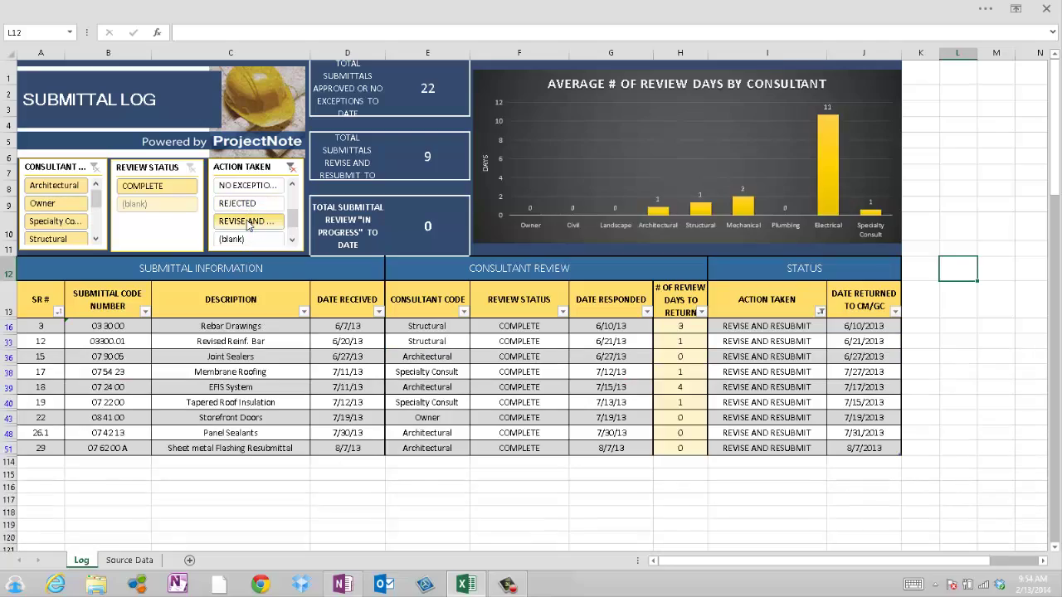